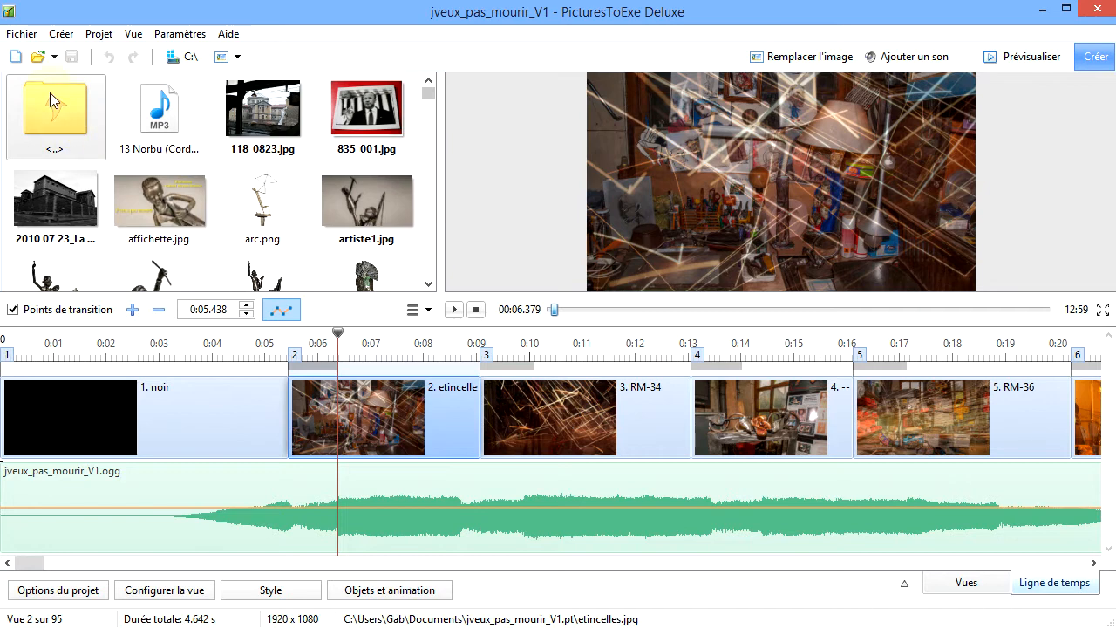
# Create a new project named demo-style in 16:9 (Écran large) format
pyautogui.click(20, 33)
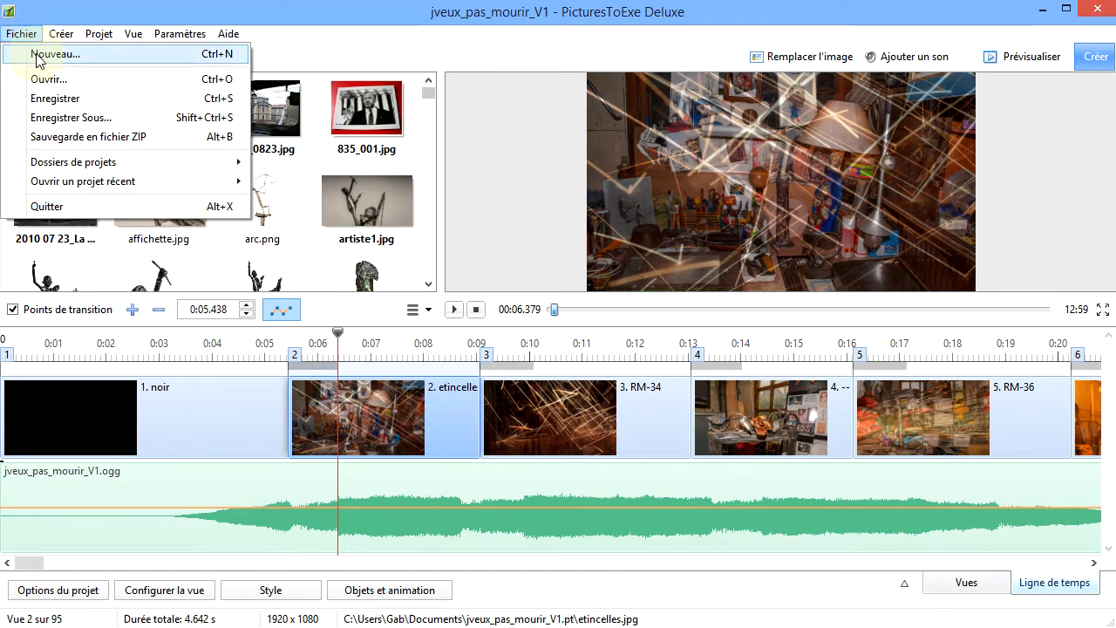
pyautogui.click(37, 54)
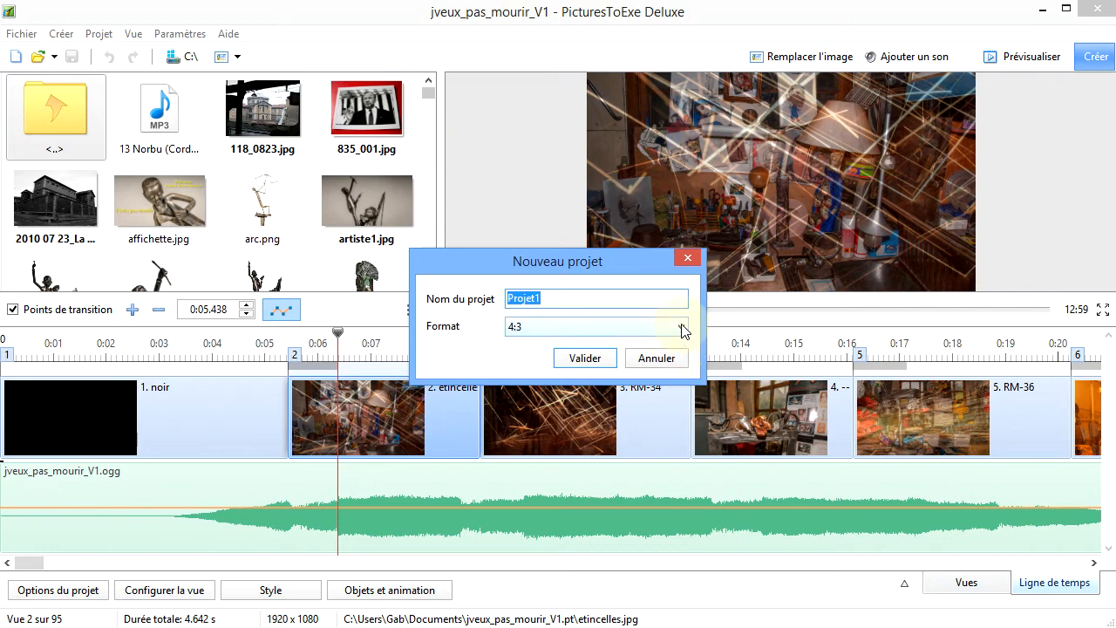
pyautogui.click(682, 328)
pyautogui.click(589, 407)
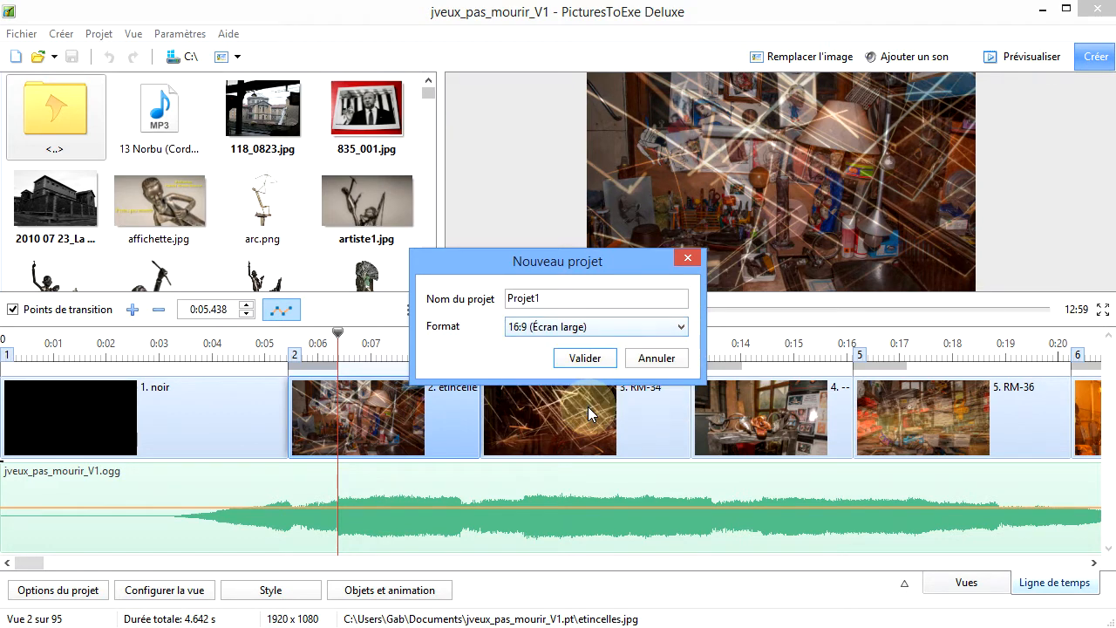
pyautogui.doubleClick(563, 293)
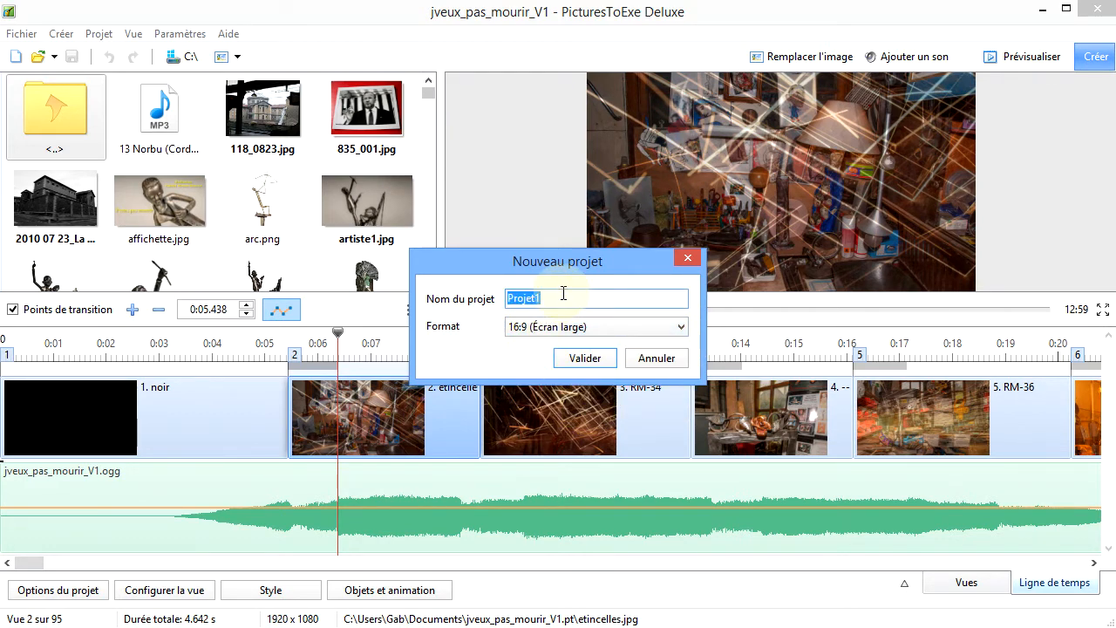
pyautogui.write('demo-style')
pyautogui.click(586, 360)
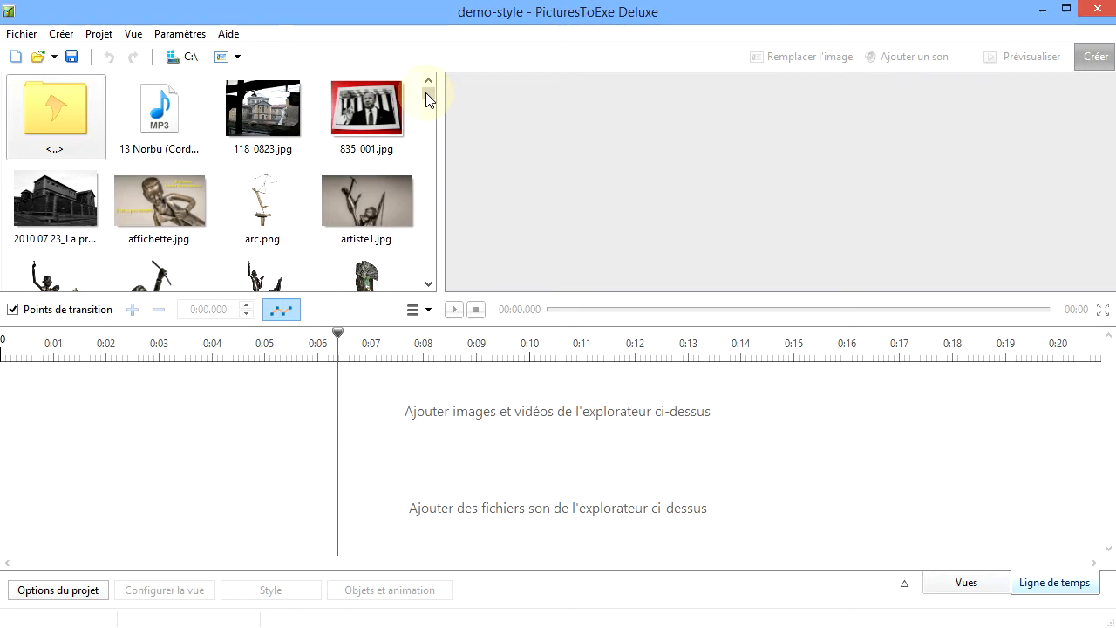
# Add reve.jpg to the timeline as the first slide and open that slide for editing in Objets et animation
pyautogui.moveTo(427, 98); pyautogui.dragTo(419, 221)
pyautogui.click(361, 249)
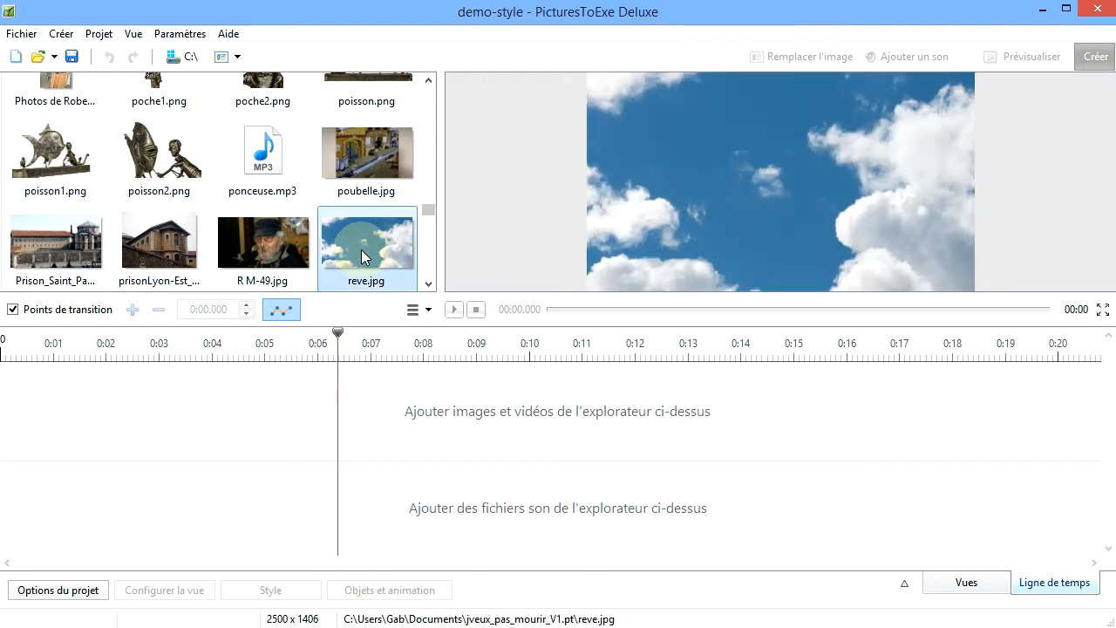
pyautogui.doubleClick(360, 249)
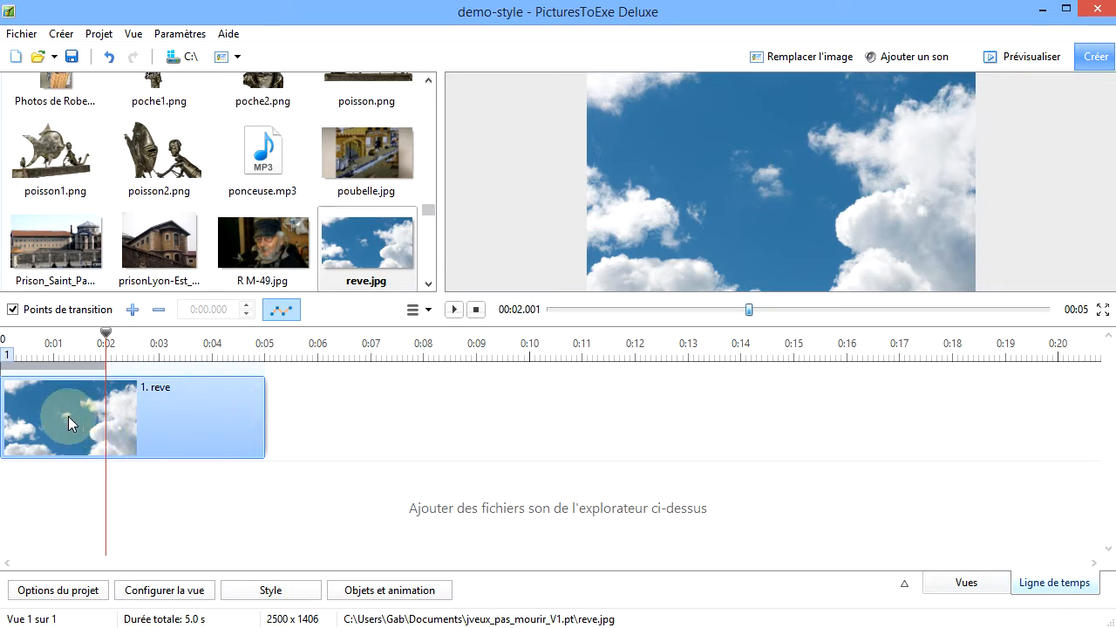
pyautogui.click(408, 592)
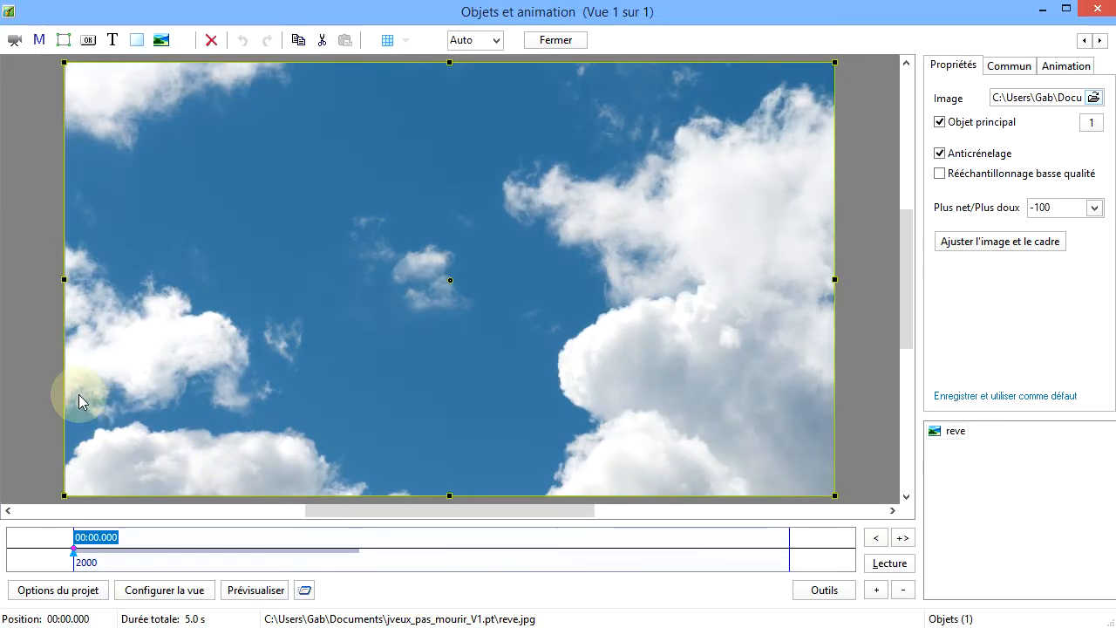
pyautogui.click(25, 331)
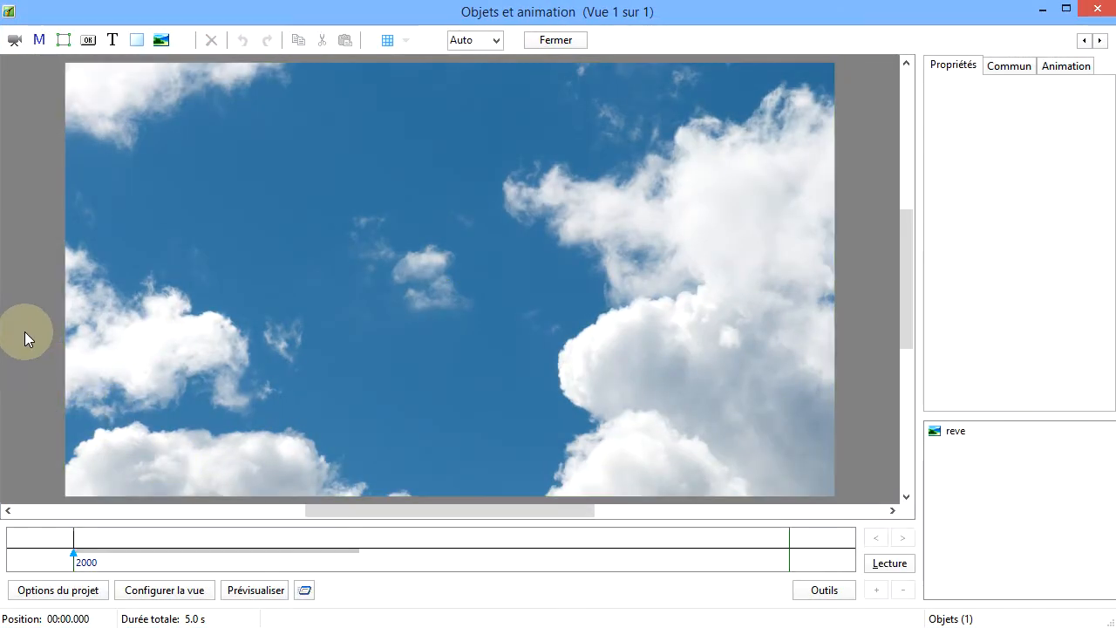
pyautogui.click(507, 281)
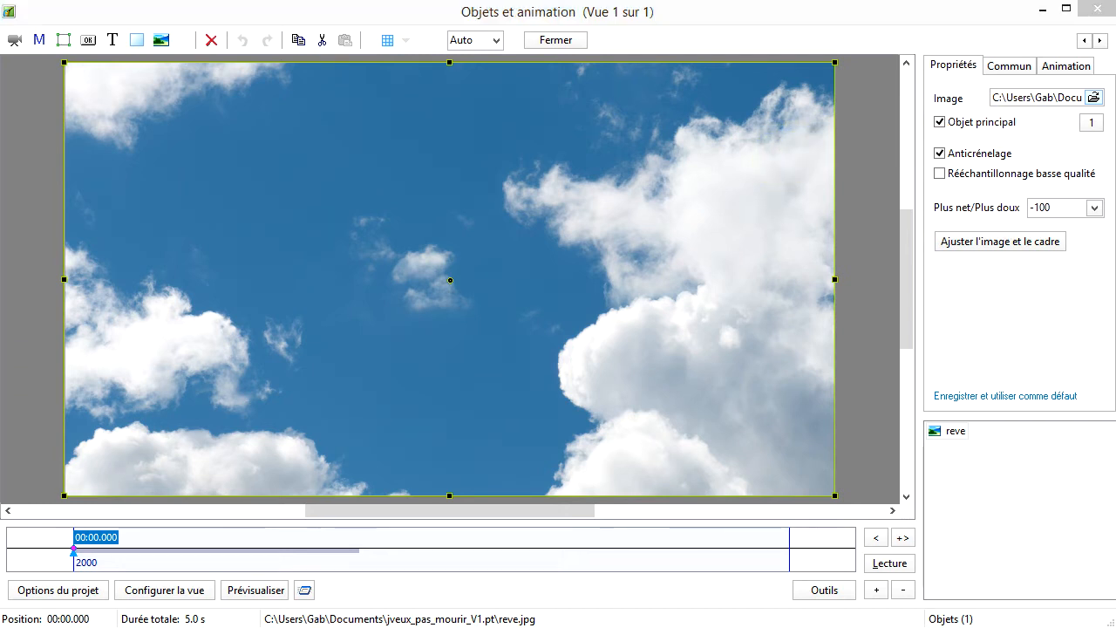
pyautogui.click(21, 191)
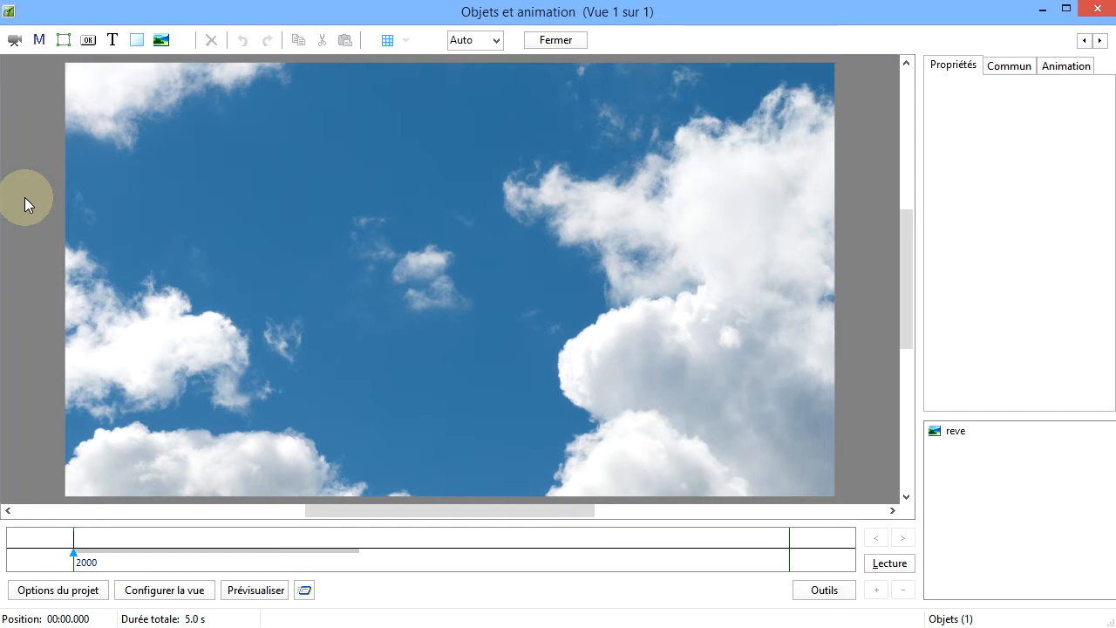
pyautogui.click(102, 198)
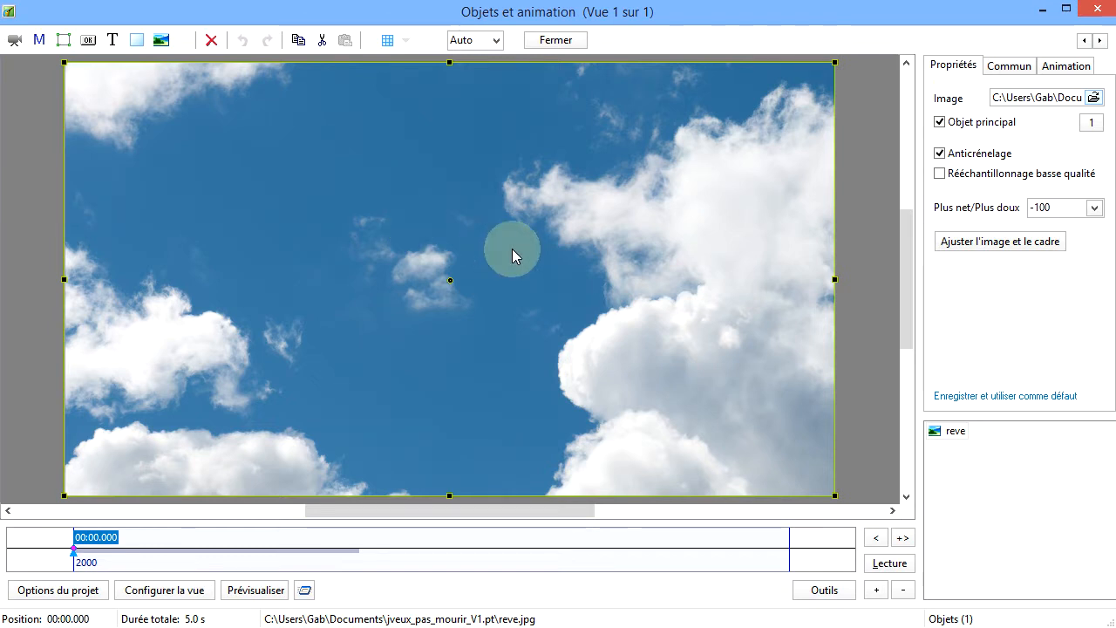
# With no object selected, insert the image RM-31.jpg into the slide as an independent object above the sky
pyautogui.click(25, 157)
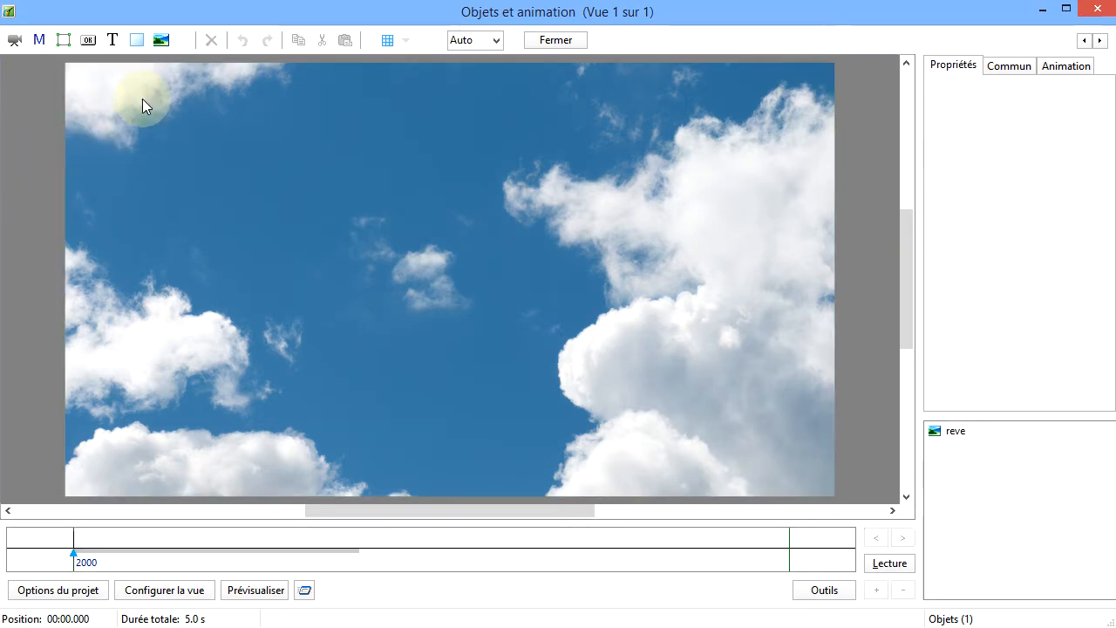
pyautogui.click(161, 40)
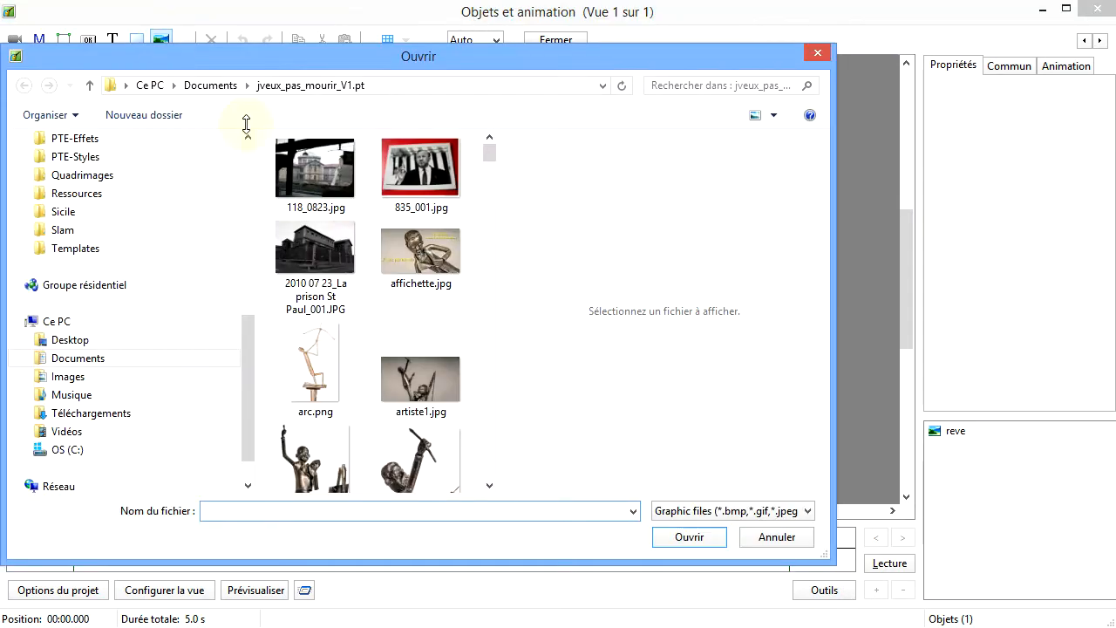
pyautogui.moveTo(487, 151); pyautogui.dragTo(300, 353)
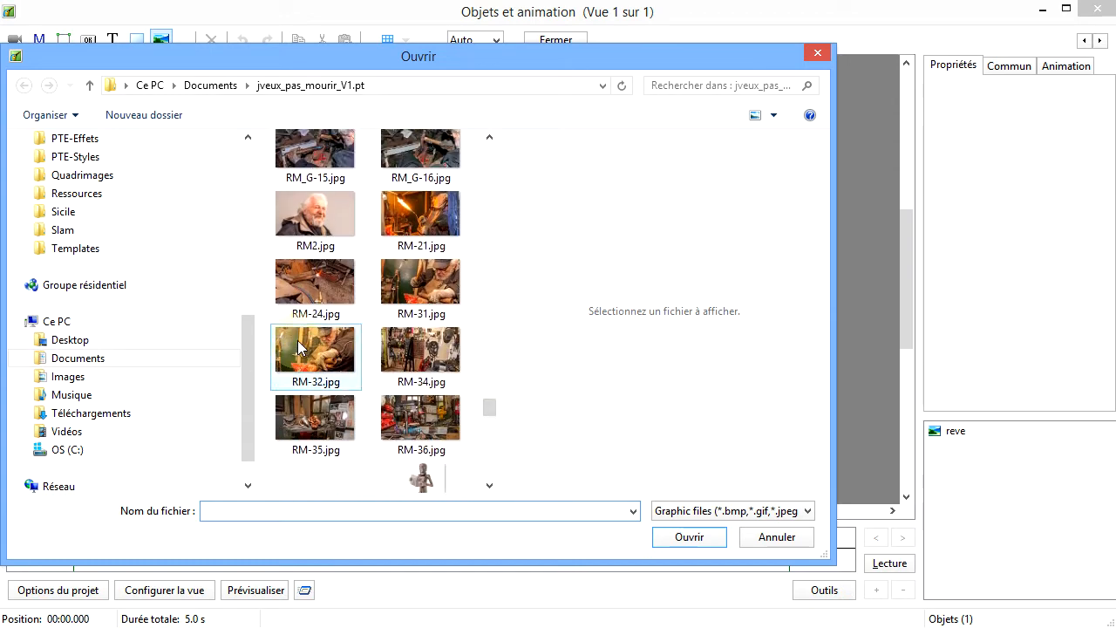
pyautogui.click(403, 302)
pyautogui.doubleClick(403, 302)
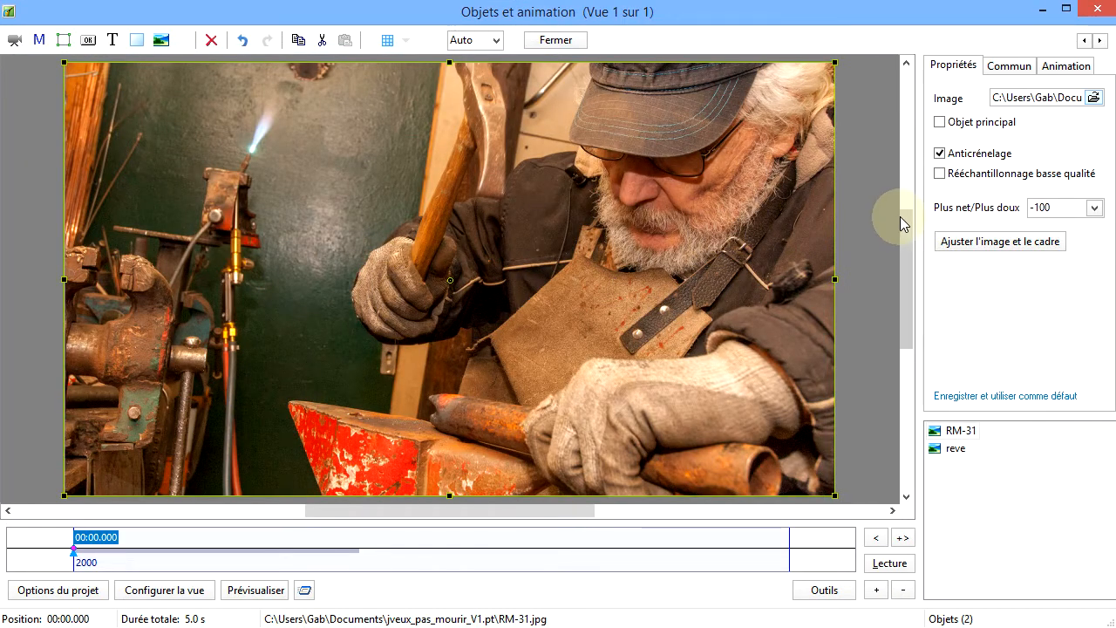
# Make RM-31 a main object, scale it to about 46.5 % and place it in the upper-left area of the sky image
pyautogui.click(939, 123)
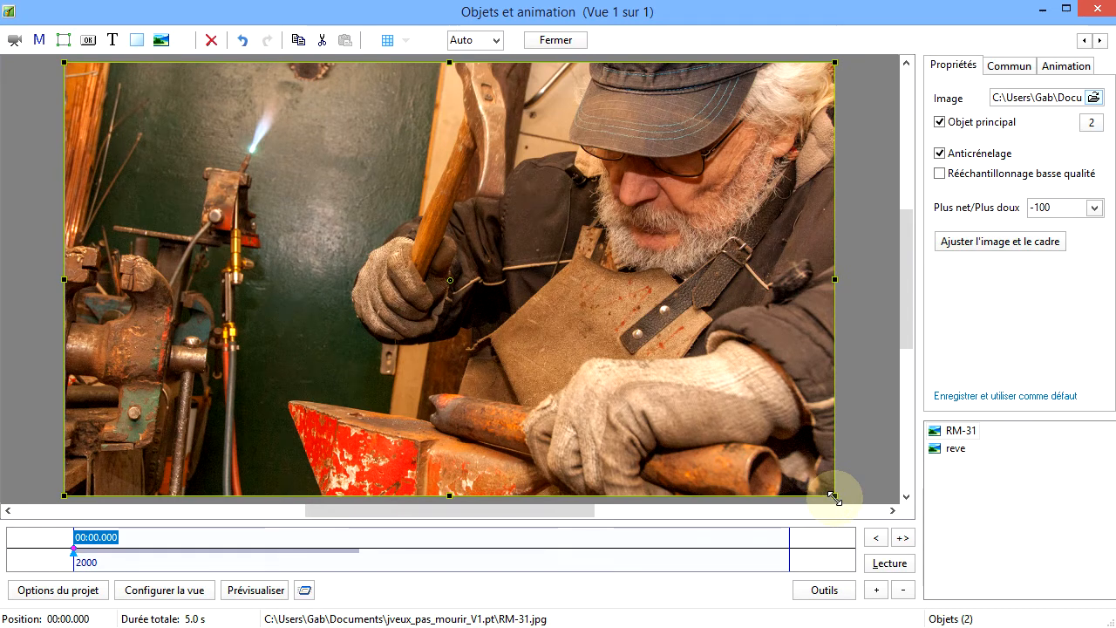
pyautogui.moveTo(834, 498); pyautogui.dragTo(410, 206)
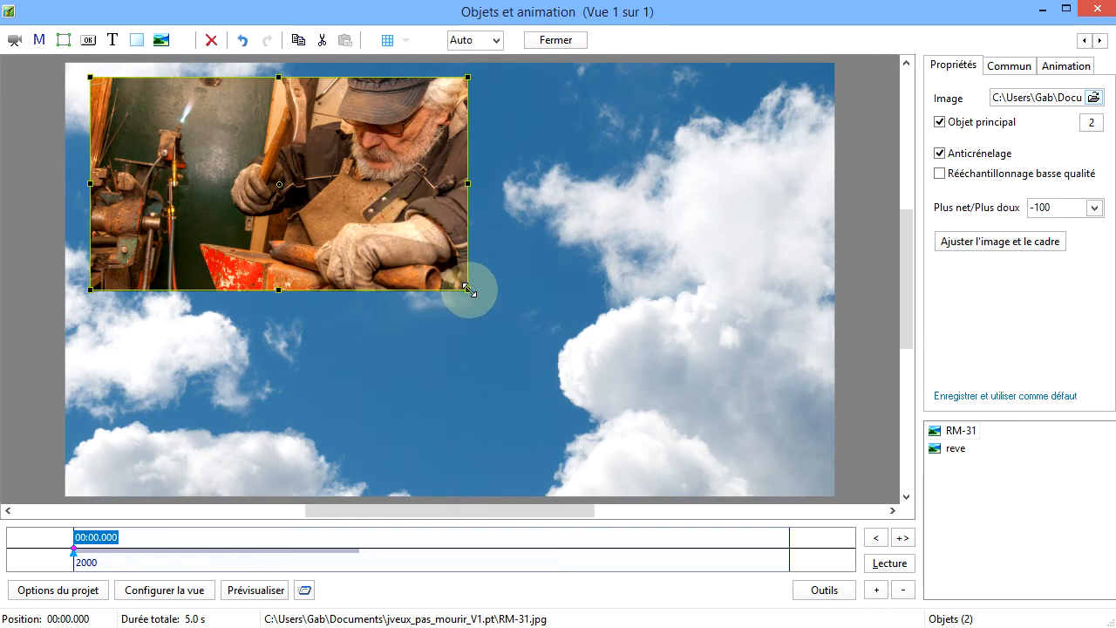
pyautogui.moveTo(468, 290); pyautogui.dragTo(458, 284)
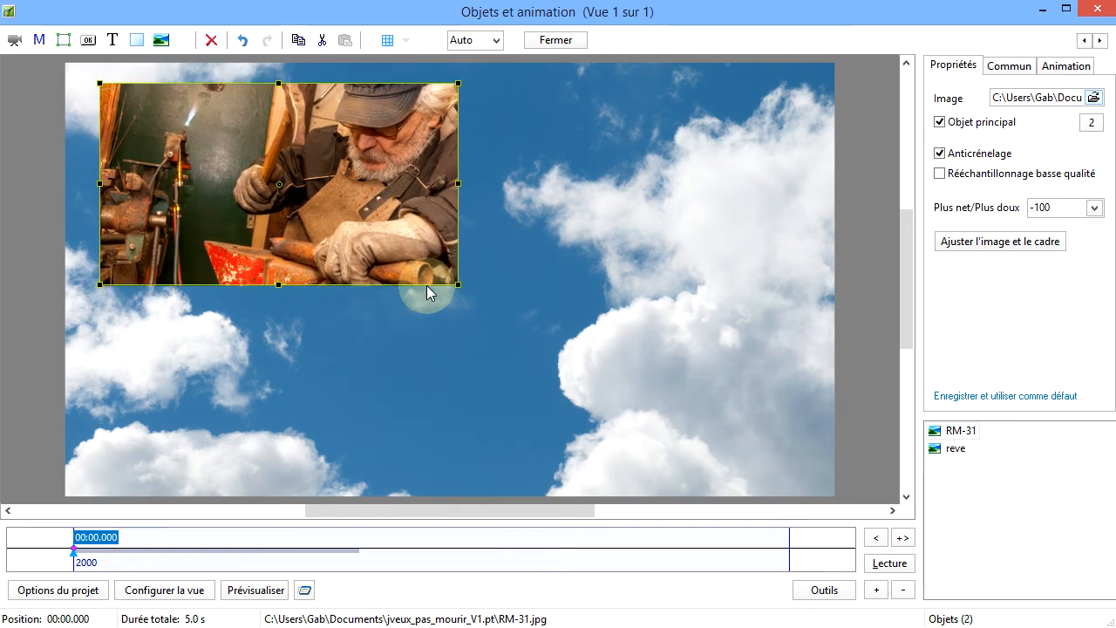
# Deselect everything and insert the image RM_G-1.jpg into the slide as another independent object
pyautogui.click(25, 228)
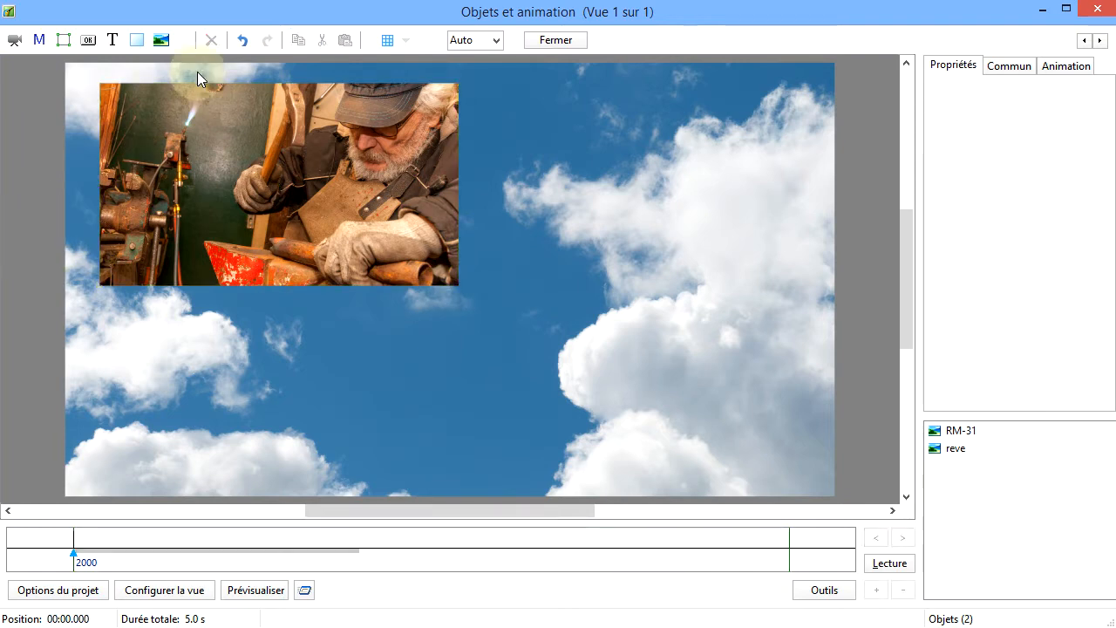
pyautogui.click(163, 39)
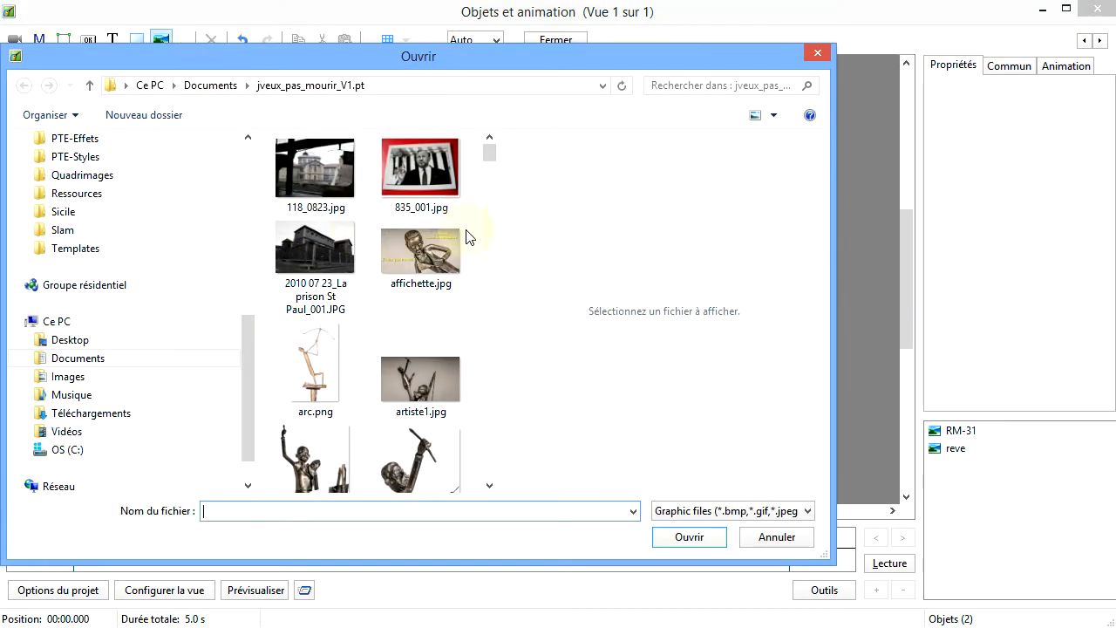
pyautogui.moveTo(486, 148); pyautogui.dragTo(466, 381)
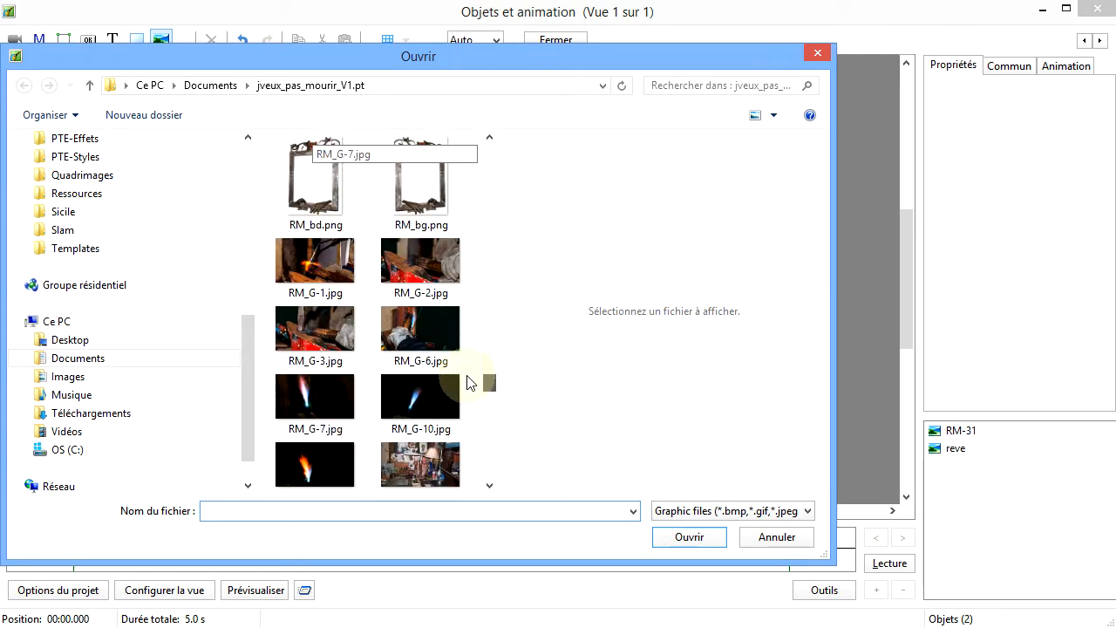
pyautogui.click(322, 263)
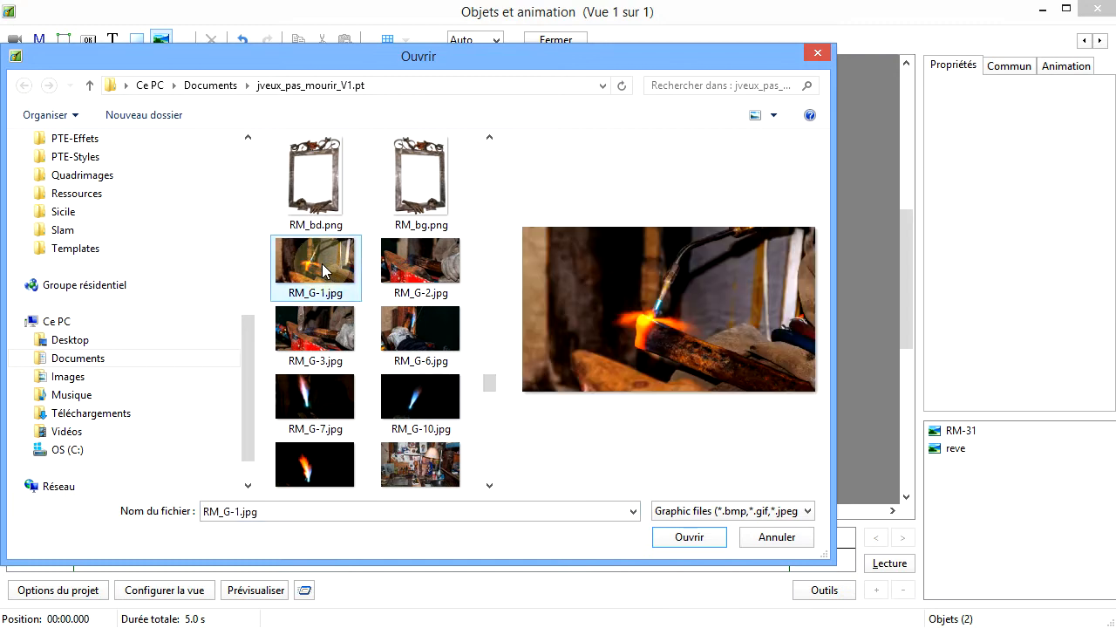
pyautogui.click(702, 541)
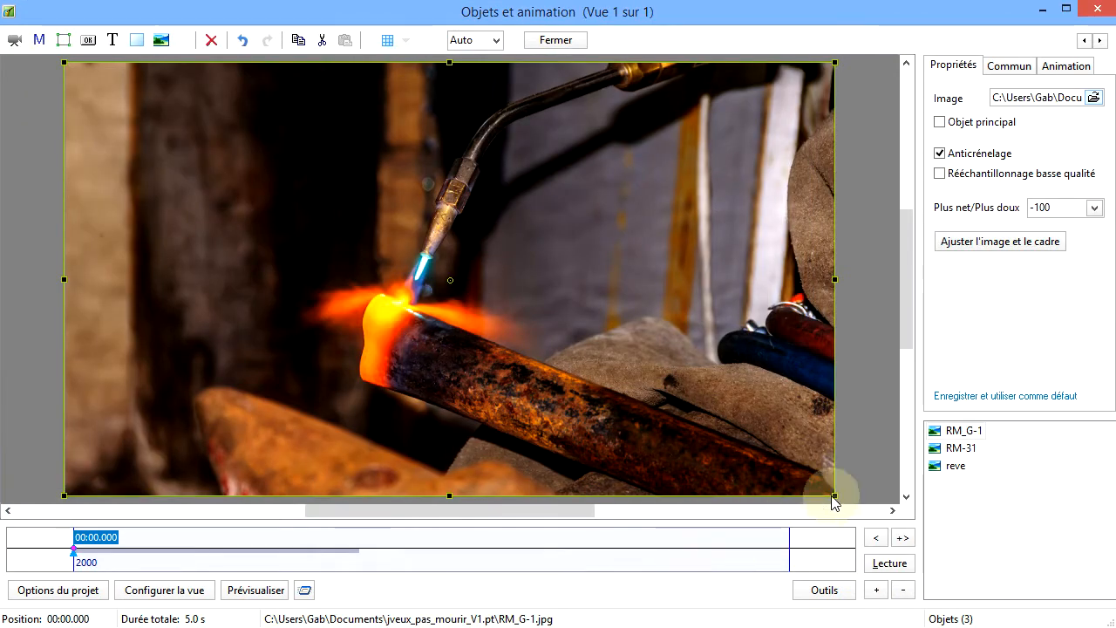
# Shrink RM_G-1 and set its zoom to 46,5 so it matches the size of the RM-31 image
pyautogui.moveTo(834, 497); pyautogui.dragTo(147, 127)
pyautogui.click(147, 127)
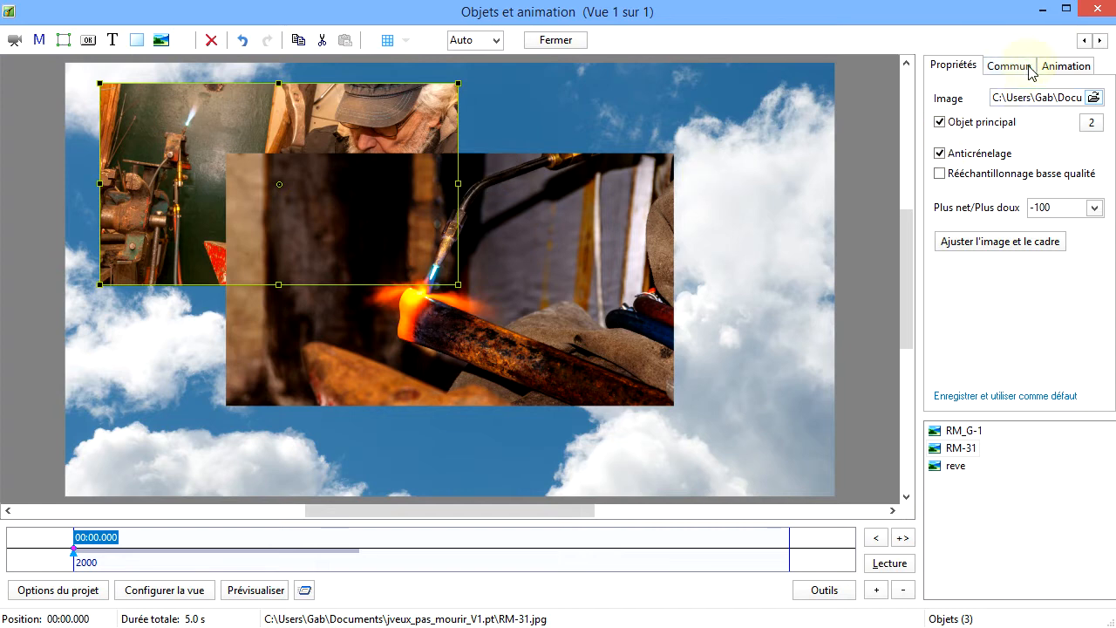
pyautogui.click(1085, 70)
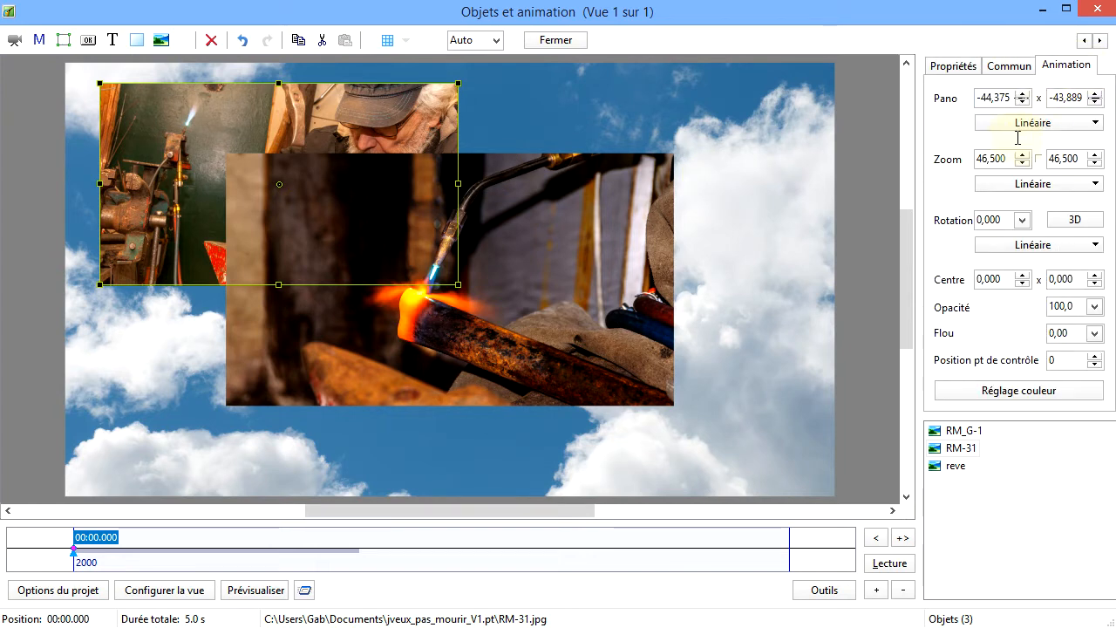
pyautogui.moveTo(1007, 160); pyautogui.dragTo(948, 158)
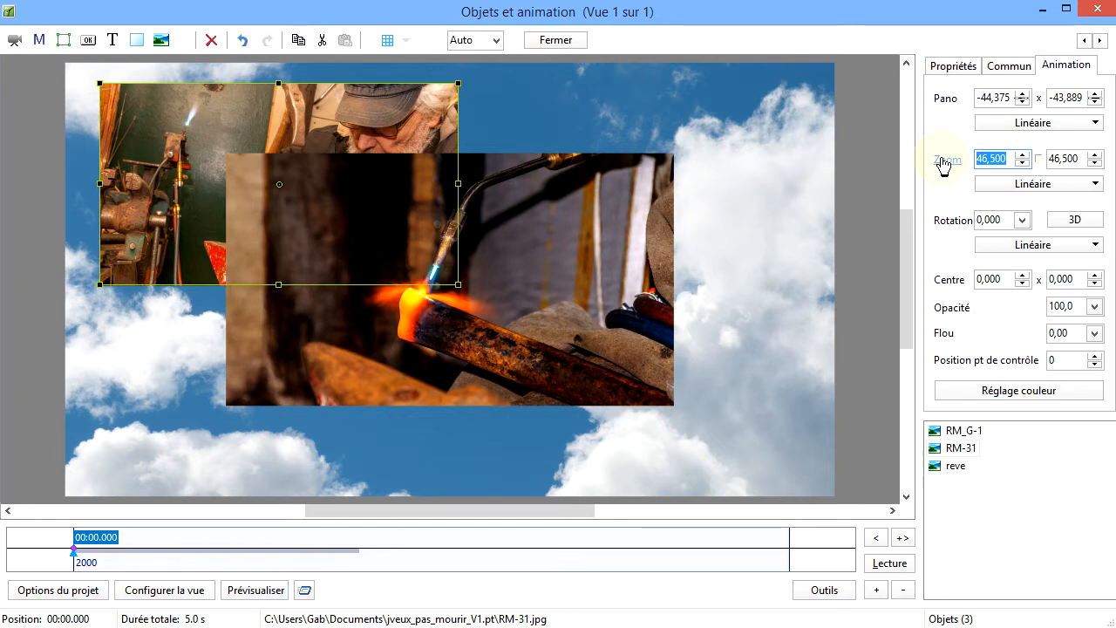
pyautogui.click(600, 258)
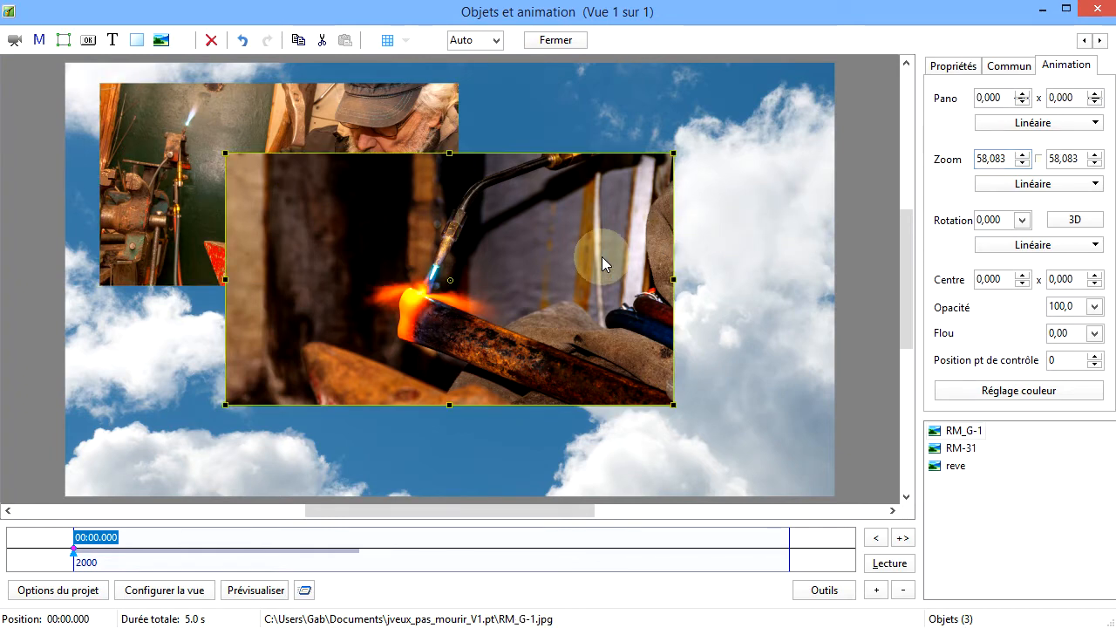
pyautogui.doubleClick(990, 158)
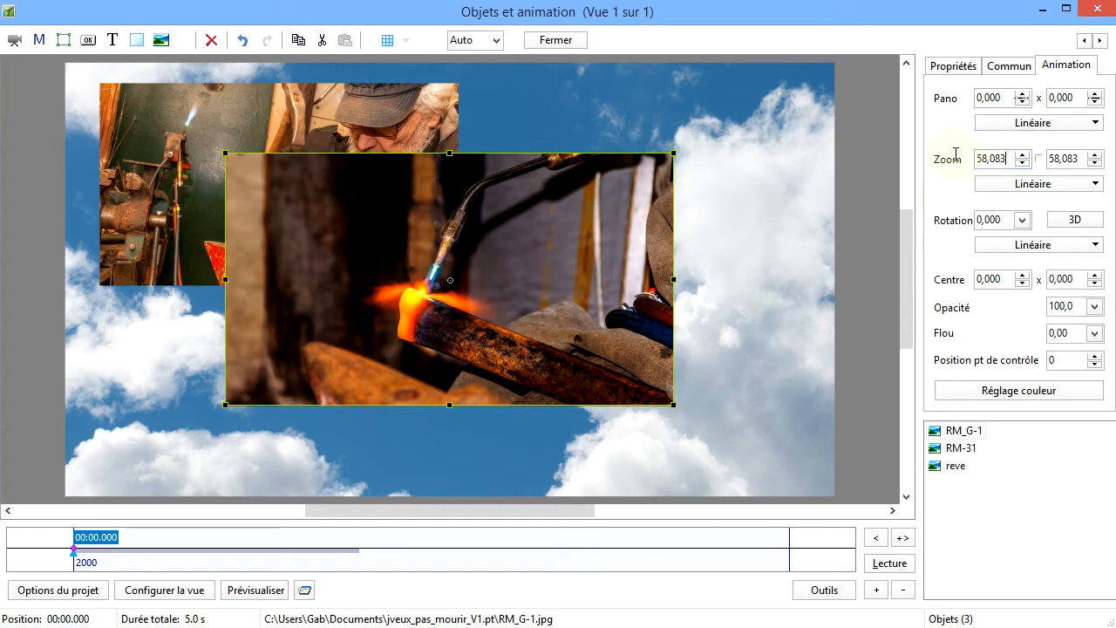
pyautogui.write('46,5')
pyautogui.press('Return')
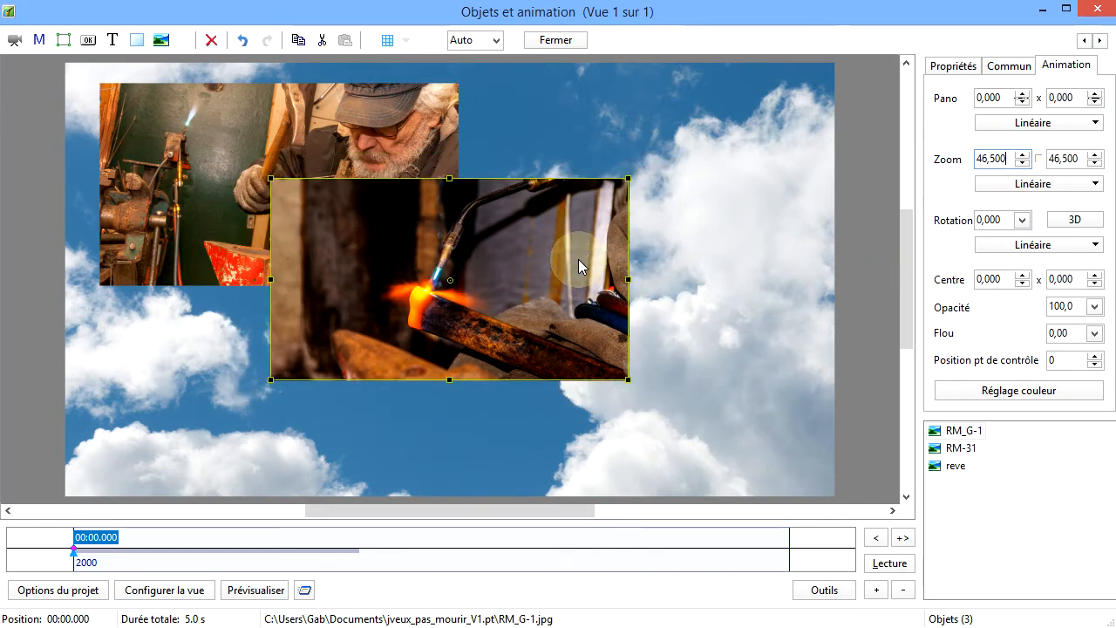
# Move RM_G-1 over RM-31 with a slight offset, to a pano of about -35,8 x -29,1, and make it a main object
pyautogui.moveTo(562, 257); pyautogui.dragTo(440, 196)
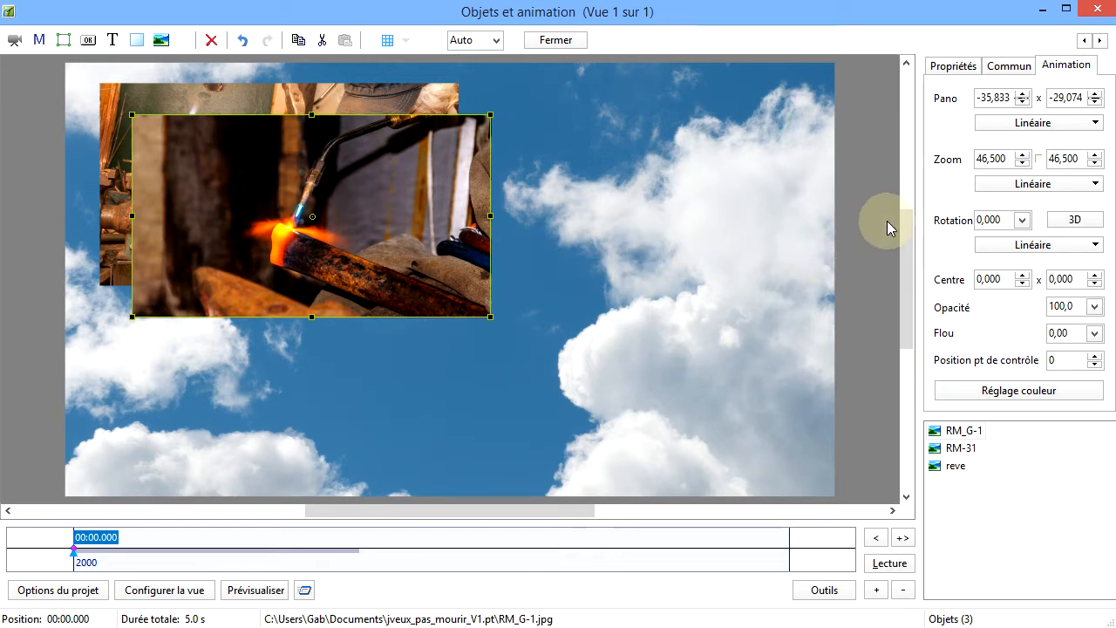
pyautogui.click(965, 69)
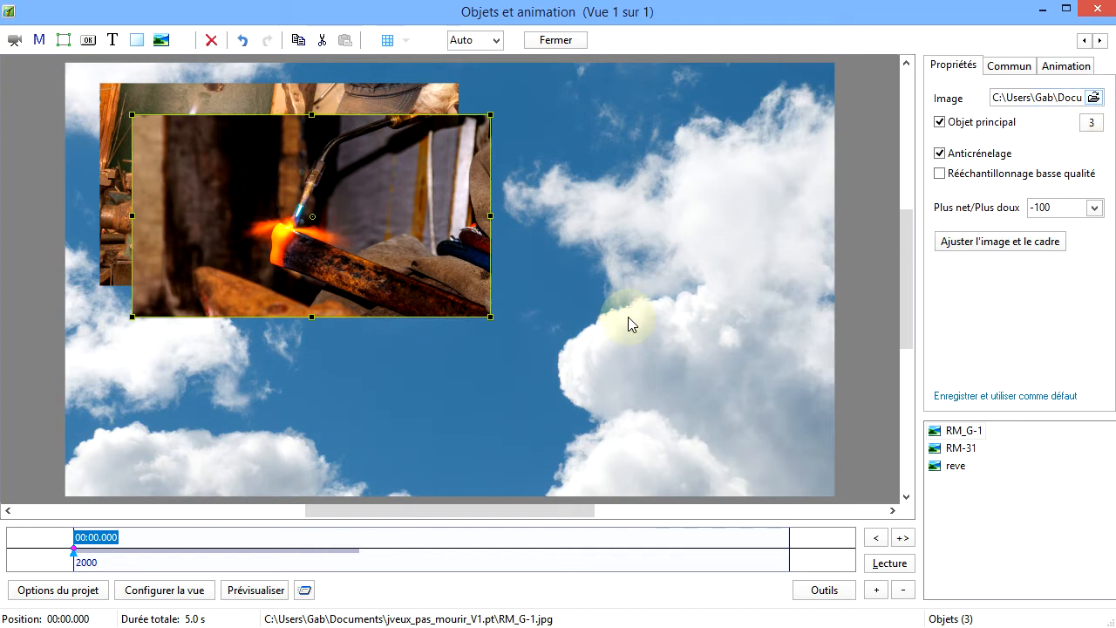
# With nothing selected, insert the image RM.jpg into the slide as a further independent object
pyautogui.click(40, 326)
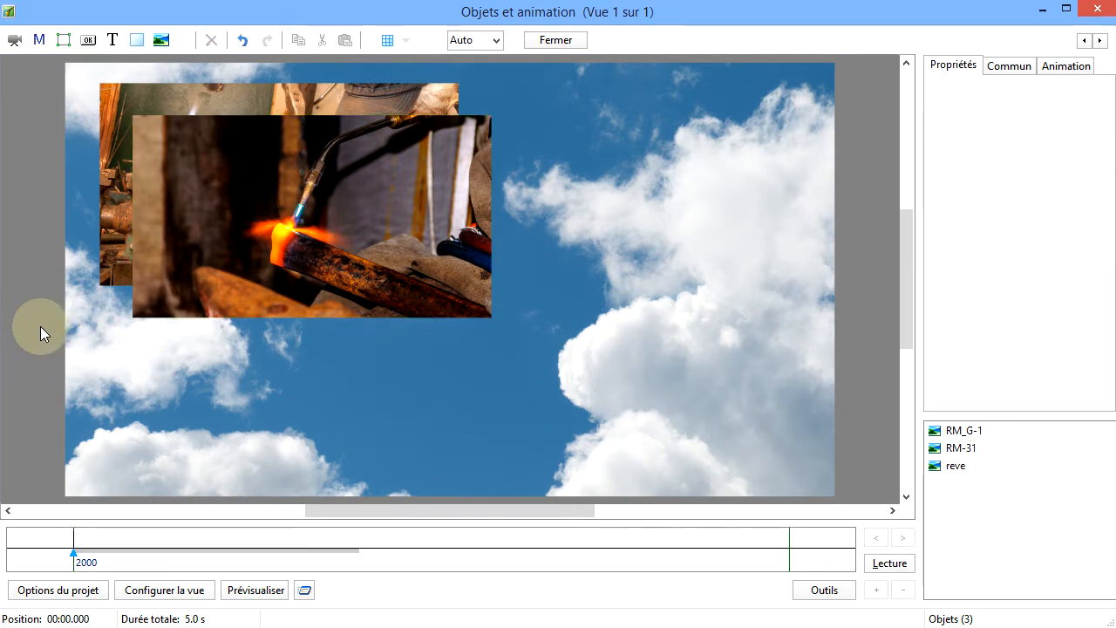
pyautogui.click(160, 41)
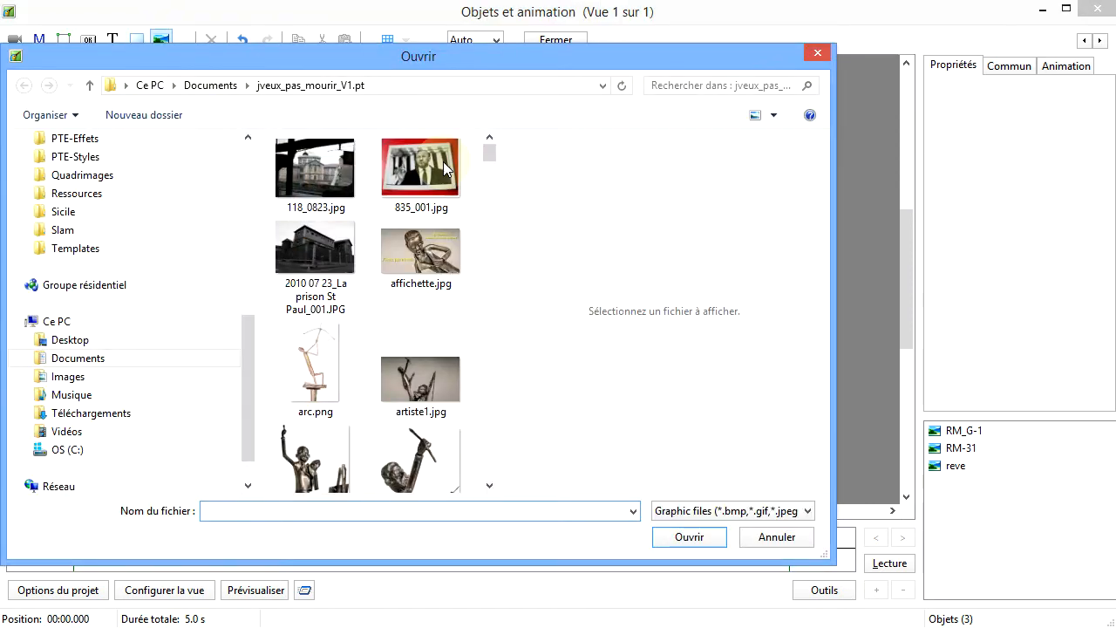
pyautogui.moveTo(489, 155); pyautogui.dragTo(470, 378)
pyautogui.doubleClick(425, 307)
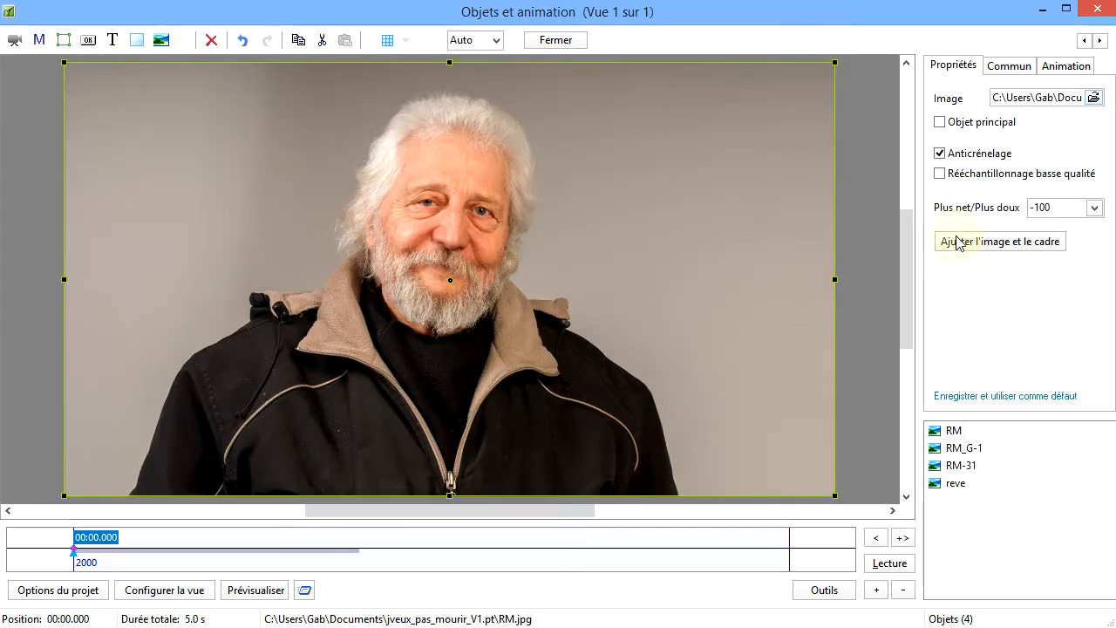
# Make RM a main object at 46,5 zoom and offset it over RM_G-1, at a pano of about -21,7 x -10,7
pyautogui.click(940, 123)
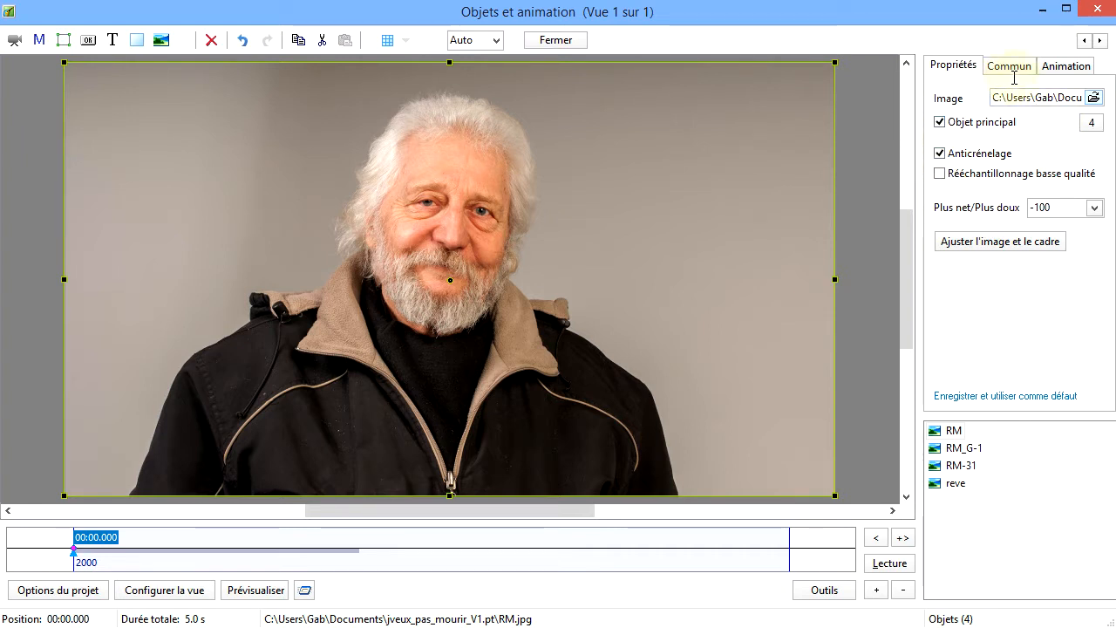
pyautogui.click(1061, 70)
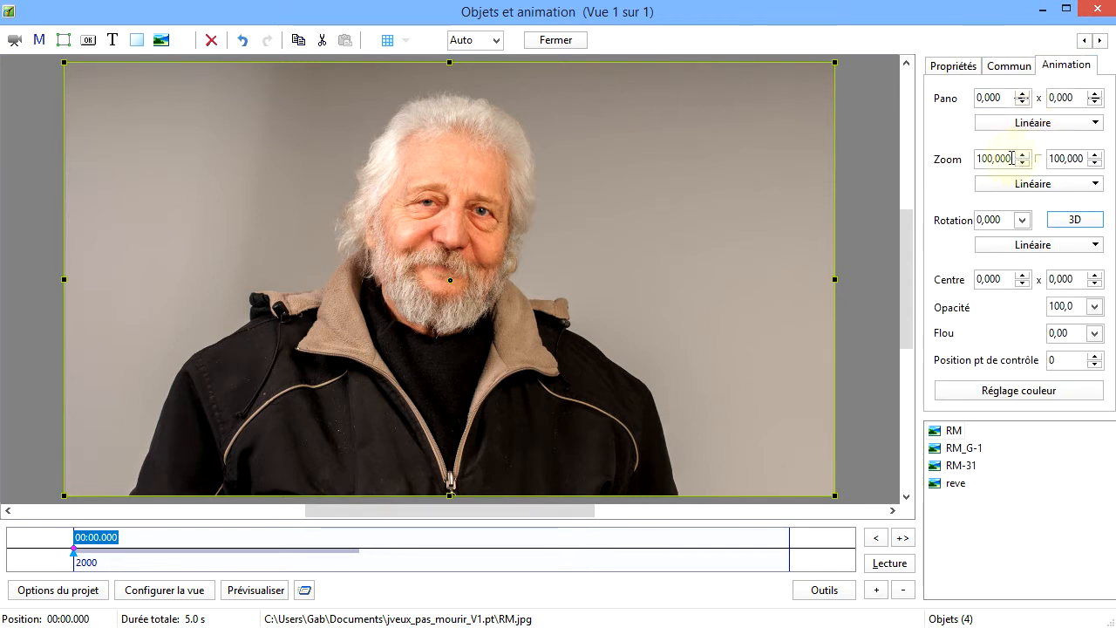
pyautogui.moveTo(1012, 159); pyautogui.dragTo(944, 161)
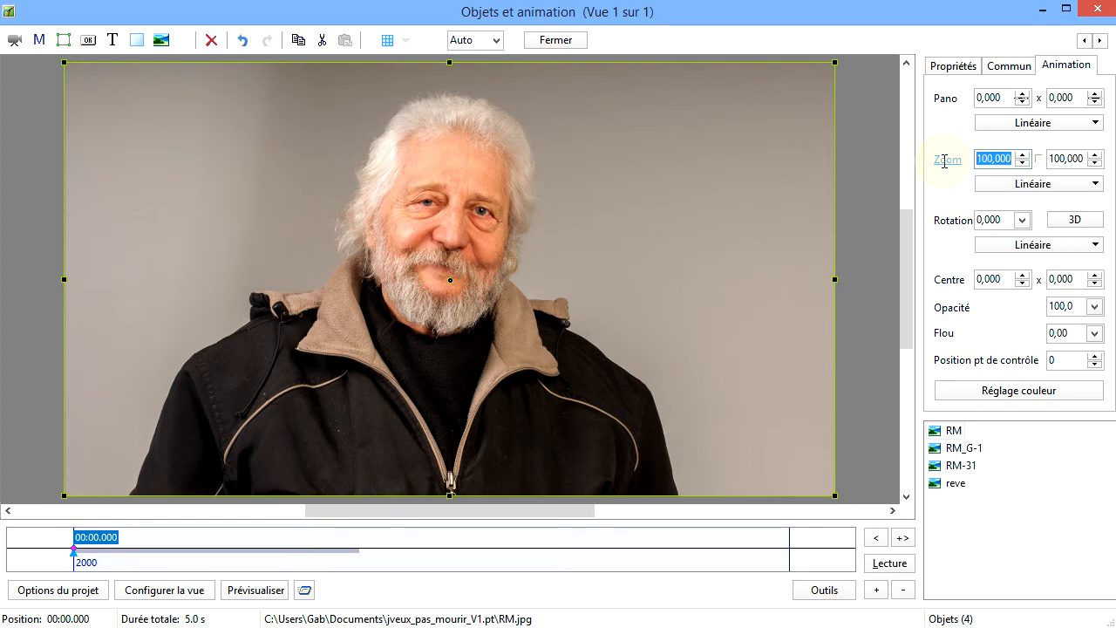
pyautogui.write('46,500')
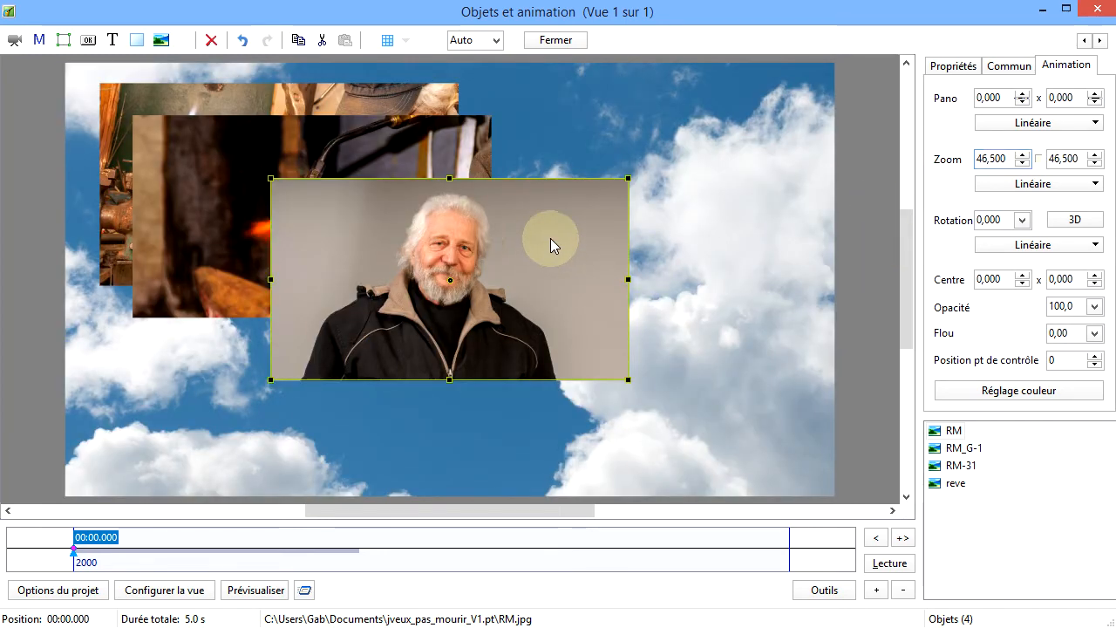
pyautogui.moveTo(550, 238); pyautogui.dragTo(466, 214)
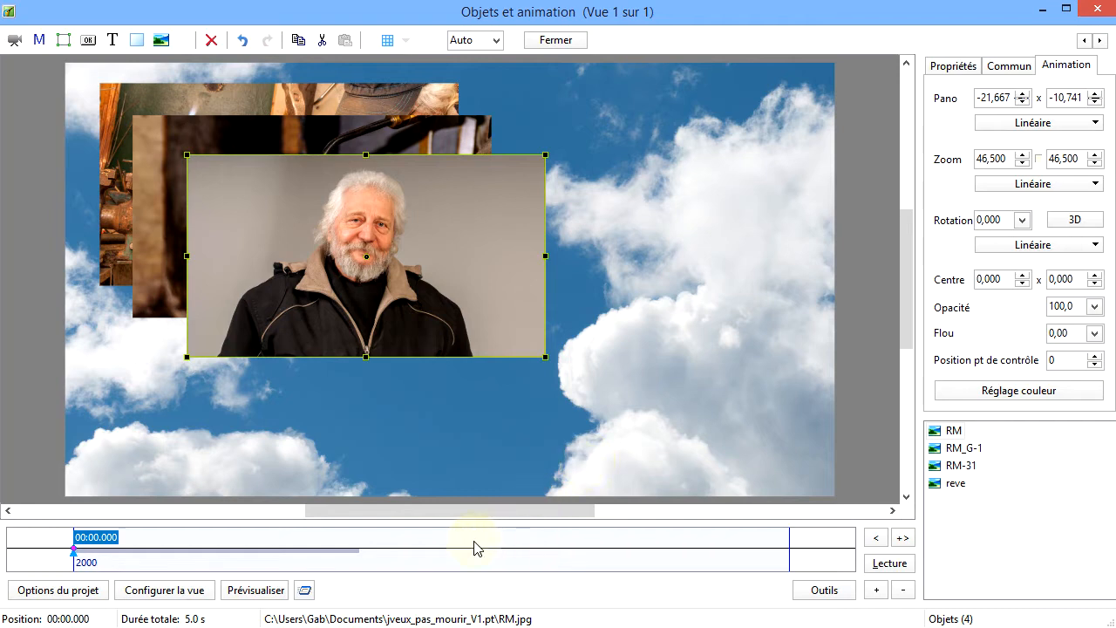
# Set the slide's duration to 20 seconds in the slide settings
pyautogui.click(162, 593)
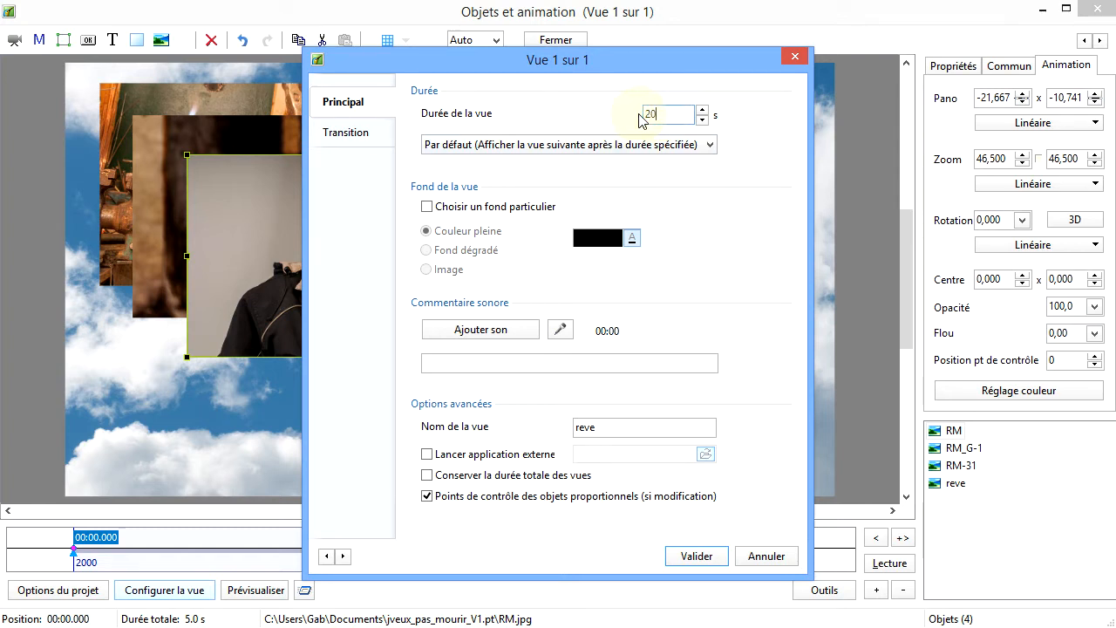
pyautogui.click(696, 556)
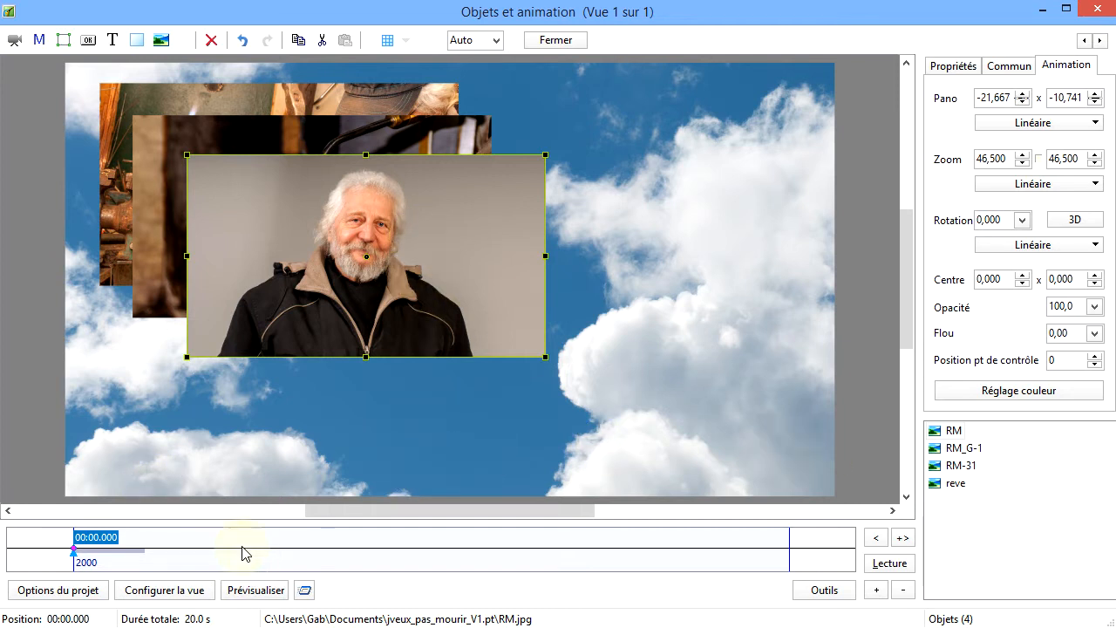
# Add a control point to RM at about 5,4 s and move the image there to the slide's lower right, pano about 58,3 x 60,6
pyautogui.click(267, 554)
pyautogui.rightClick(267, 556)
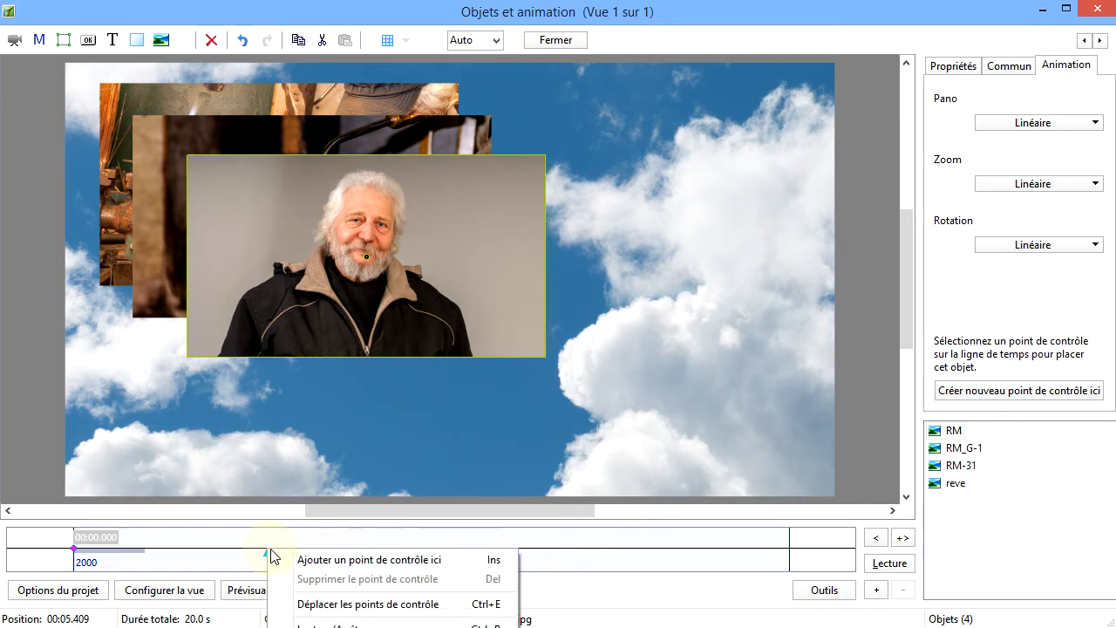
pyautogui.click(327, 568)
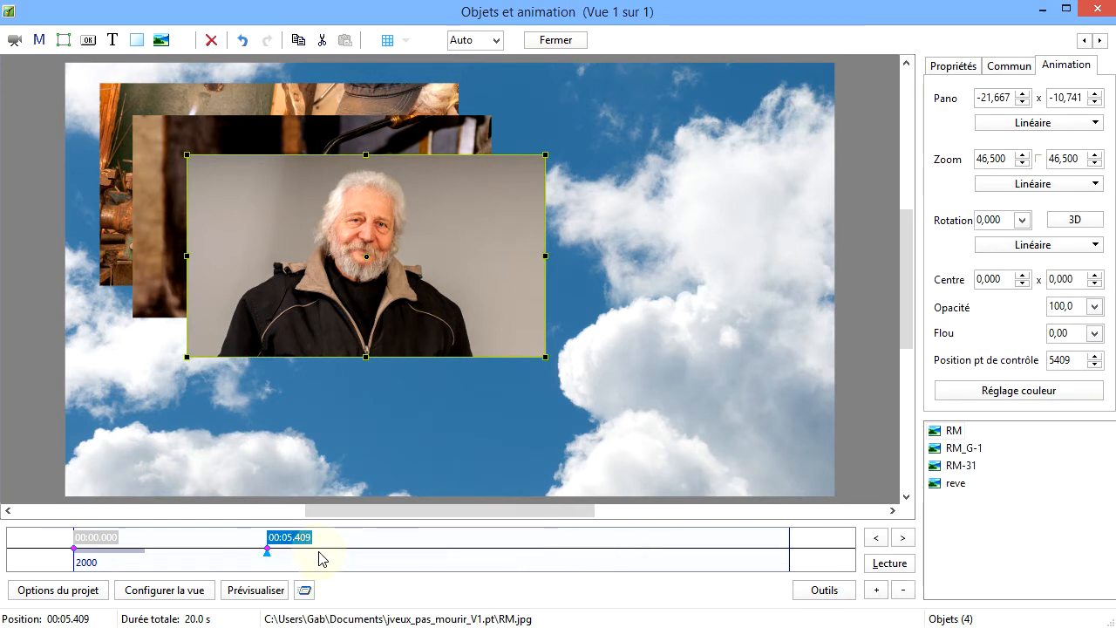
pyautogui.moveTo(435, 321); pyautogui.dragTo(788, 487)
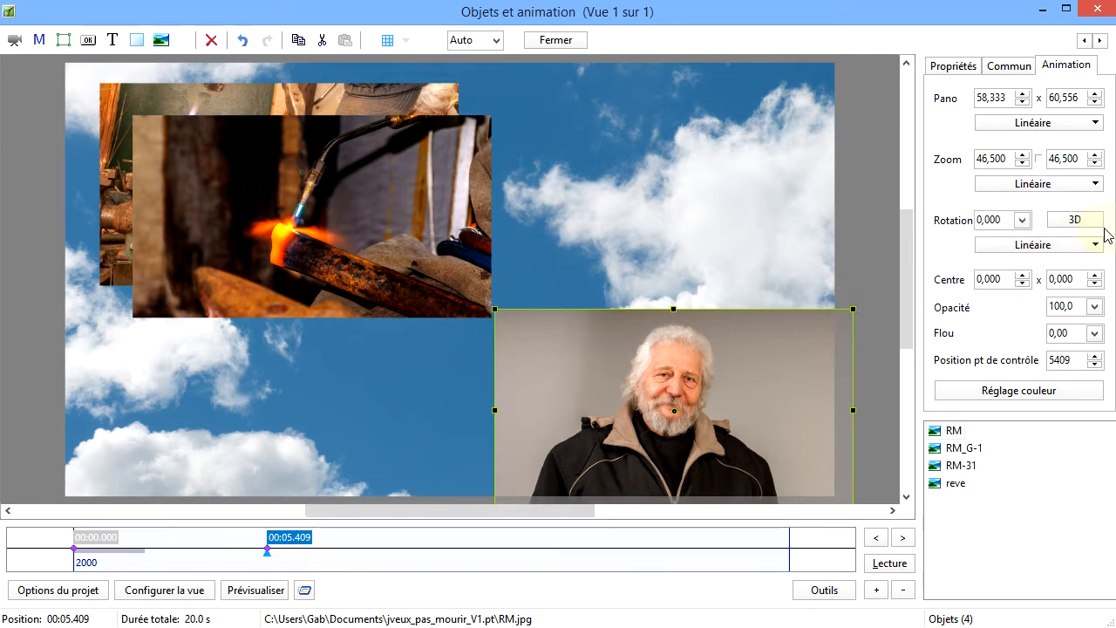
# Tilt RM backwards at its second control point with a 3D Rotation X of 76
pyautogui.click(1076, 220)
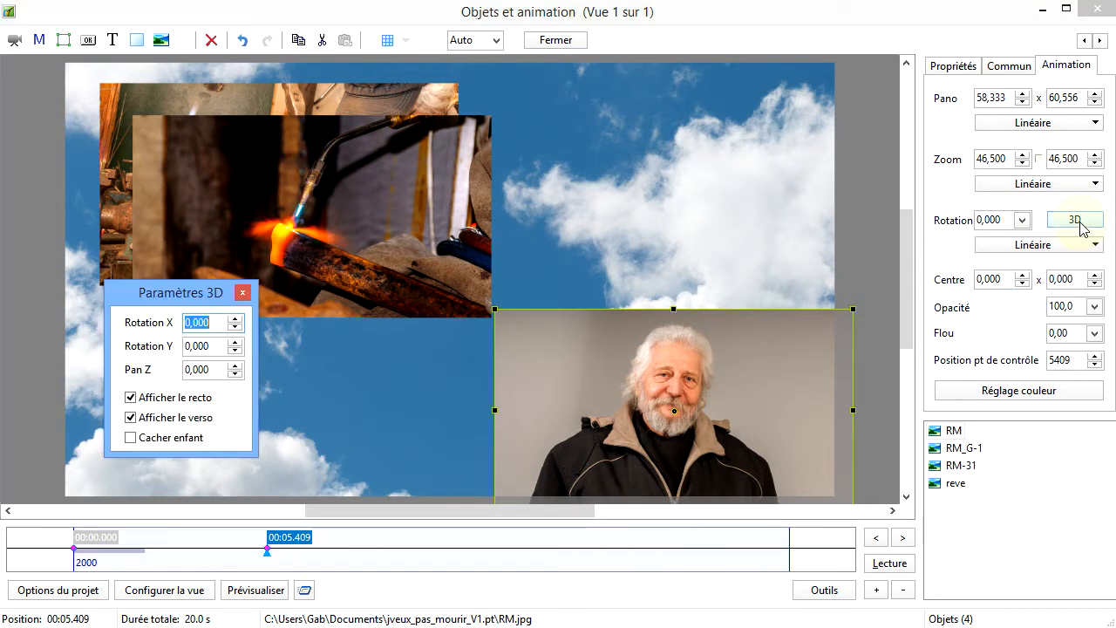
pyautogui.click(235, 319)
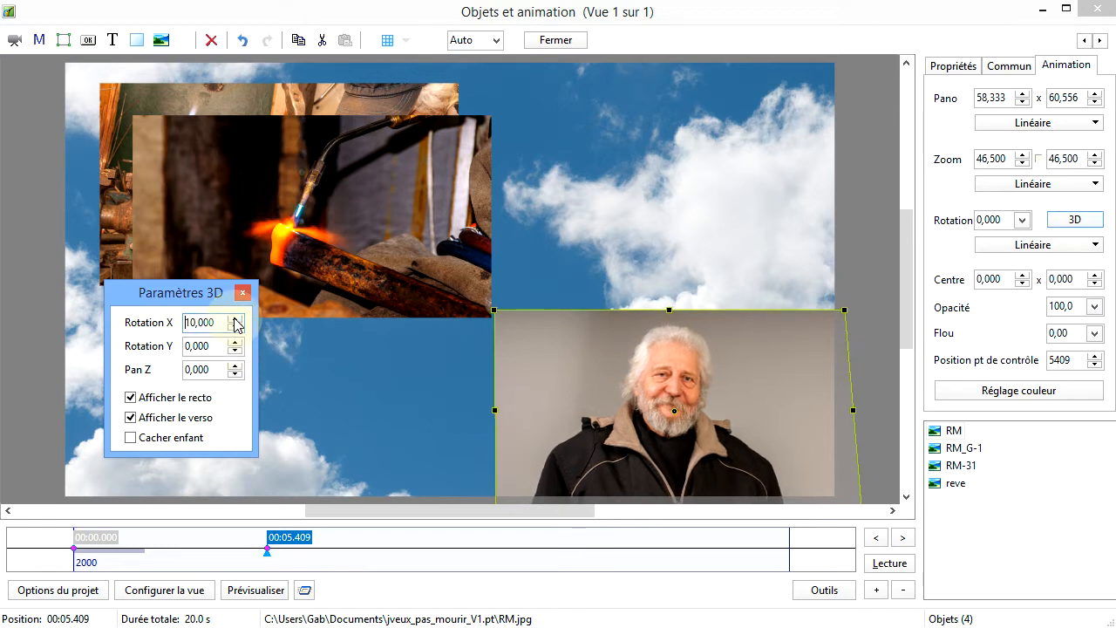
pyautogui.moveTo(236, 319); pyautogui.dragTo(236, 319)
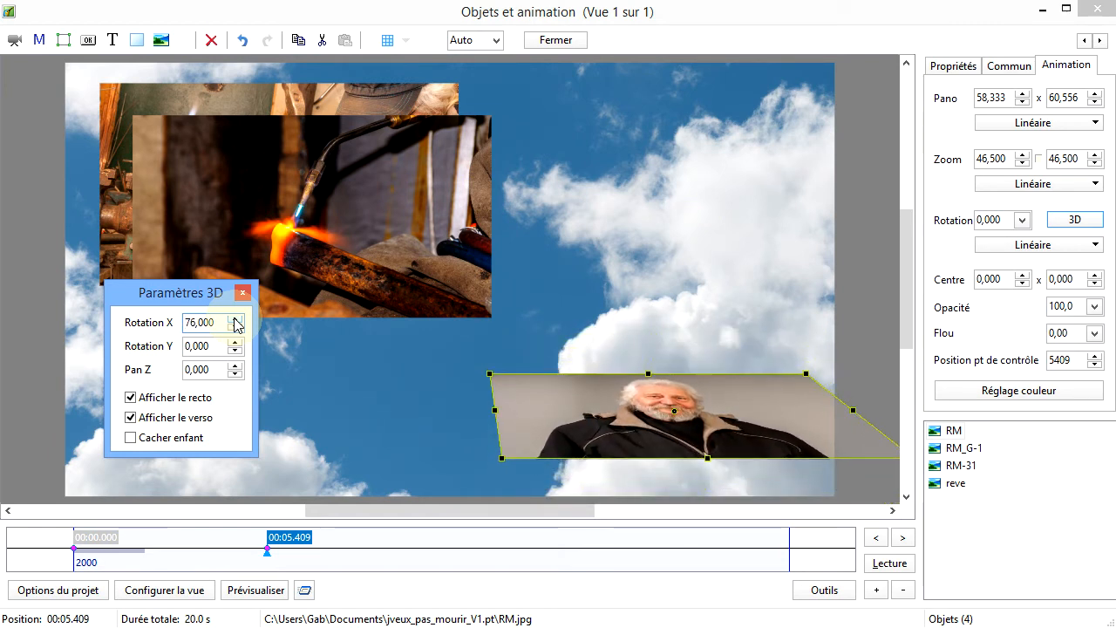
# Push RM back in depth at the same control point by setting its 3D Pan Z to 76
pyautogui.click(235, 365)
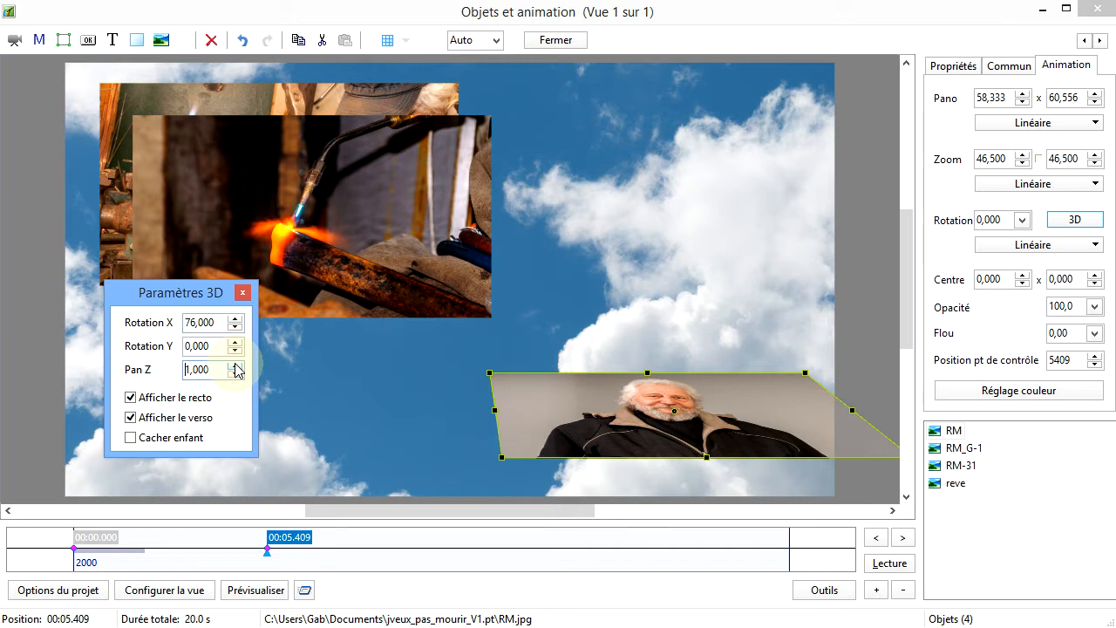
pyautogui.click(235, 365)
pyautogui.click(237, 374)
pyautogui.click(237, 374)
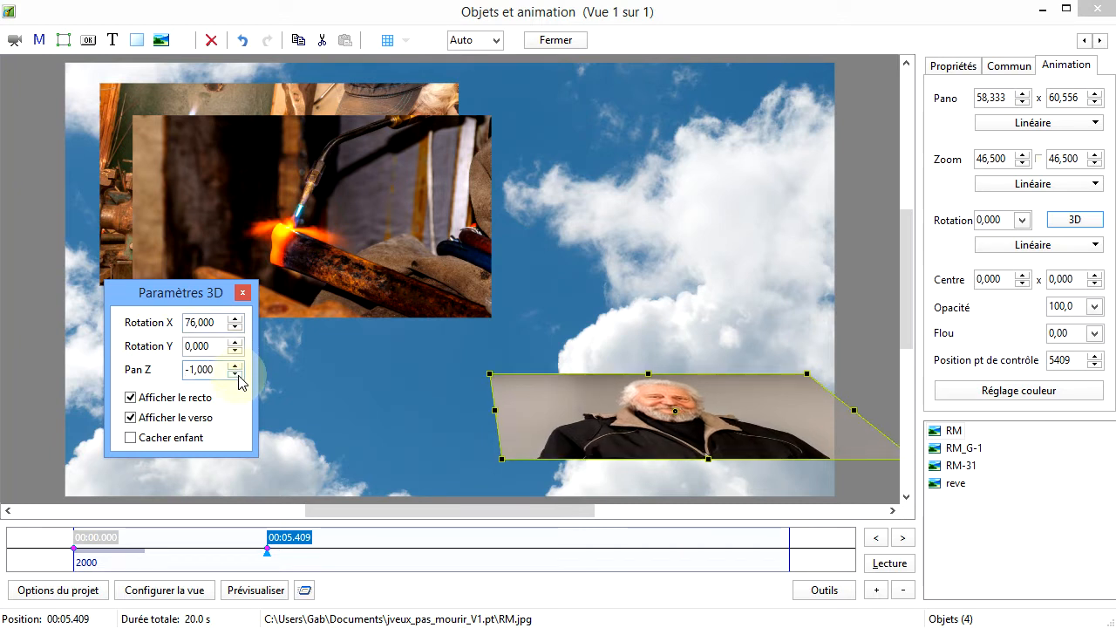
pyautogui.click(235, 365)
pyautogui.click(236, 365)
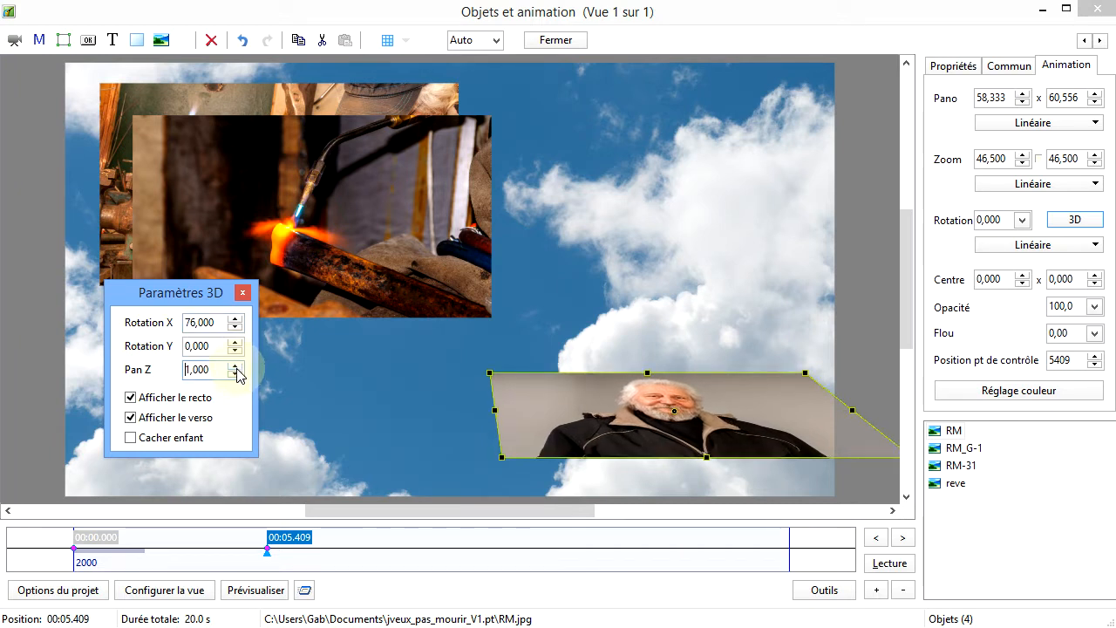
pyautogui.click(236, 374)
pyautogui.click(236, 373)
pyautogui.click(236, 374)
pyautogui.click(236, 374)
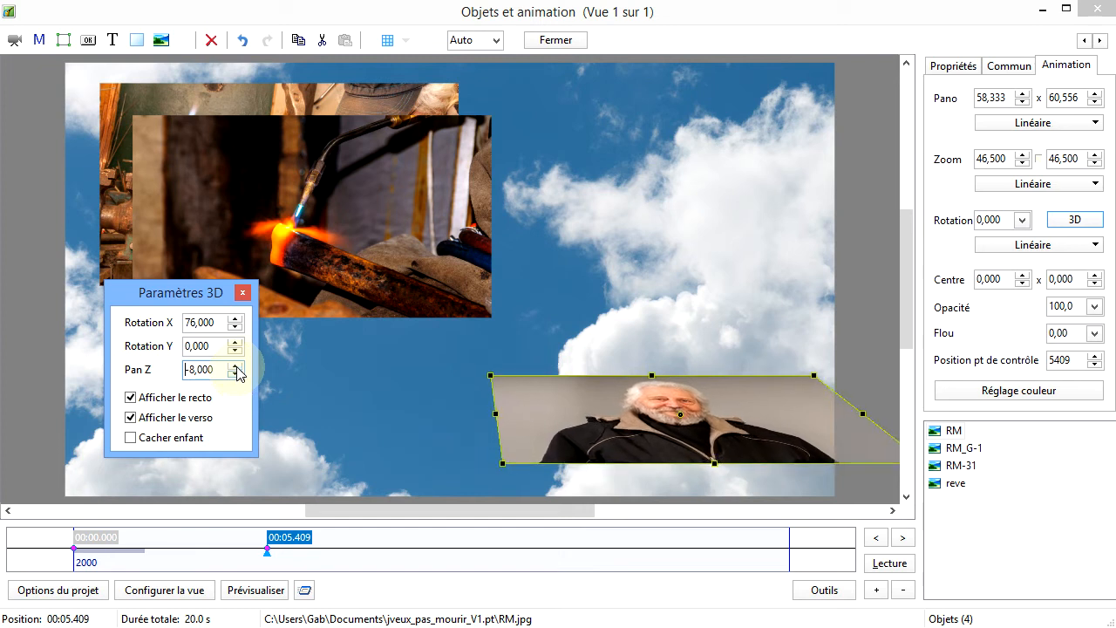
pyautogui.click(235, 365)
pyautogui.click(236, 365)
pyautogui.click(235, 365)
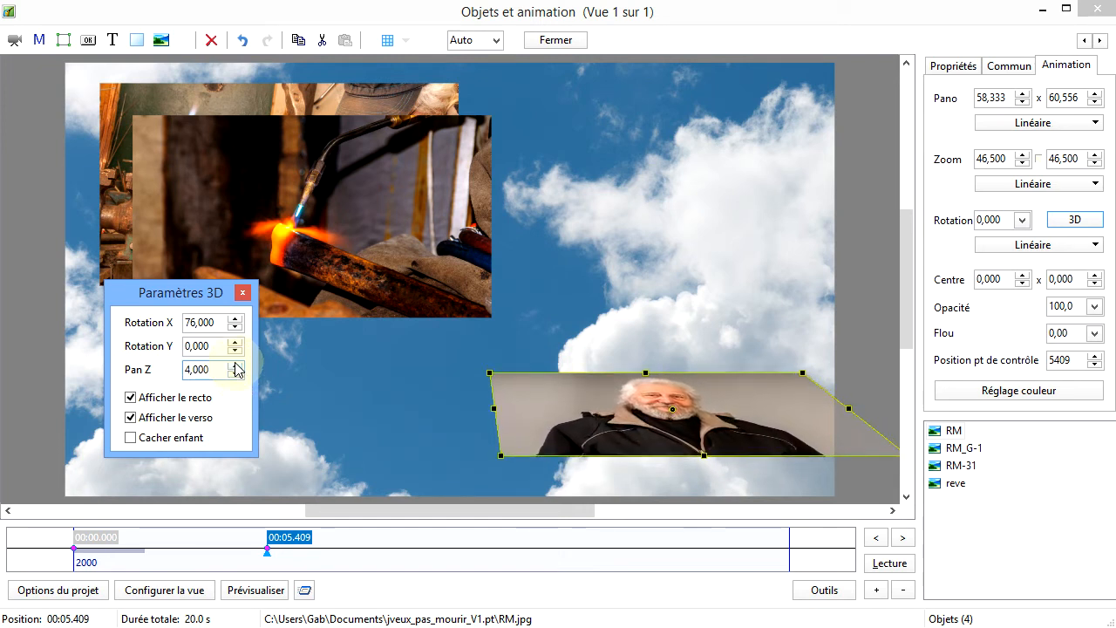
pyautogui.click(235, 365)
pyautogui.click(236, 365)
pyautogui.click(236, 365)
pyautogui.click(236, 365)
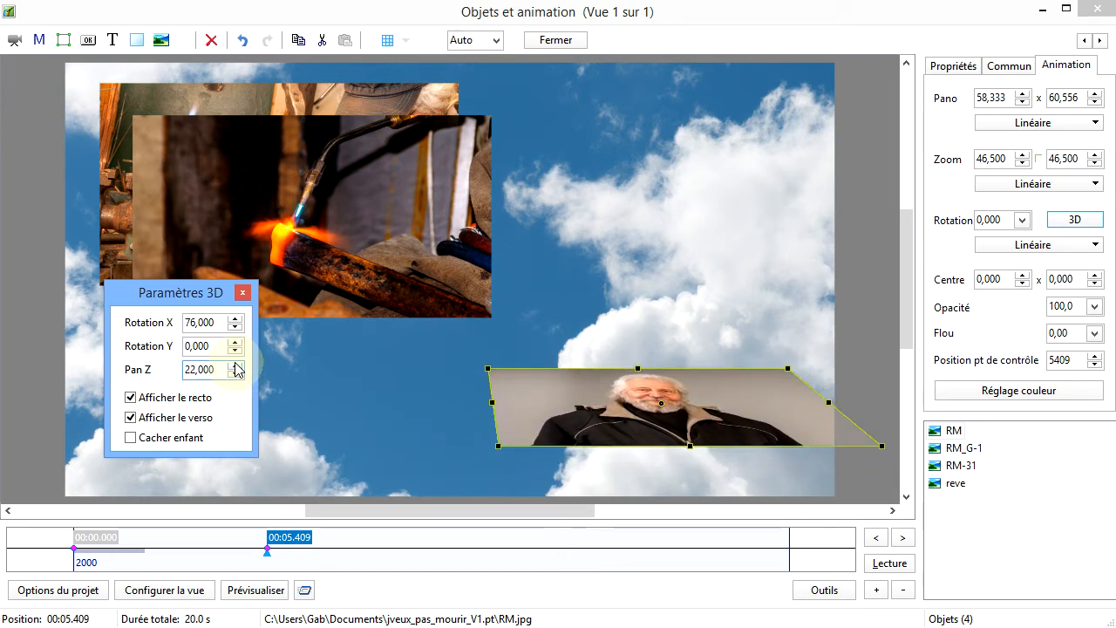
pyautogui.click(236, 365)
pyautogui.click(235, 365)
pyautogui.click(235, 365)
pyautogui.click(235, 365)
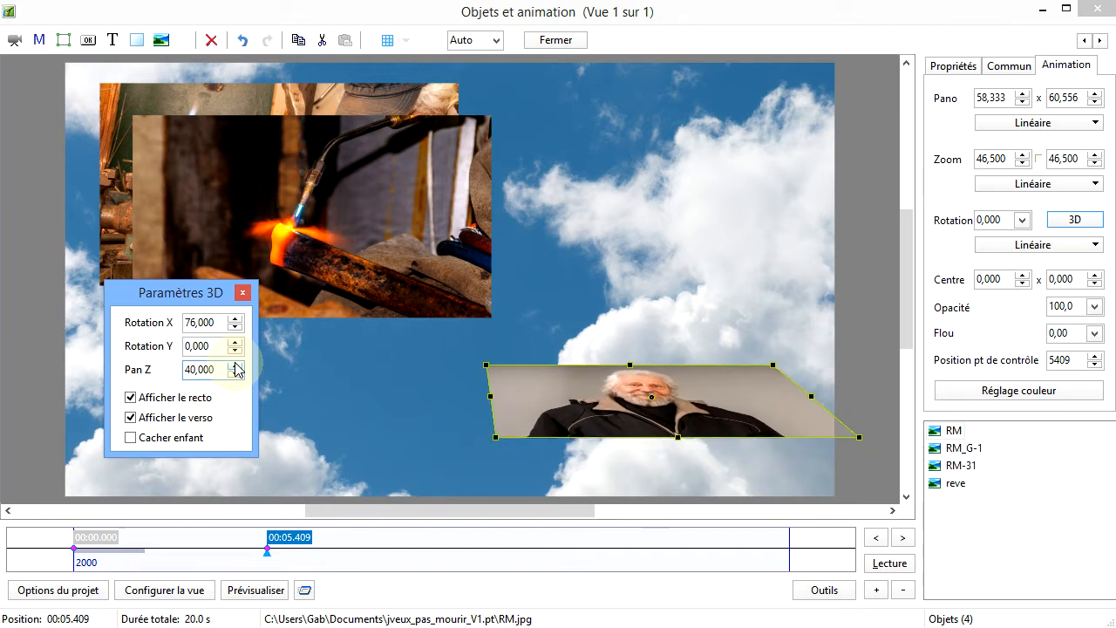
pyautogui.click(236, 365)
pyautogui.click(235, 365)
pyautogui.click(235, 365)
pyautogui.click(235, 365)
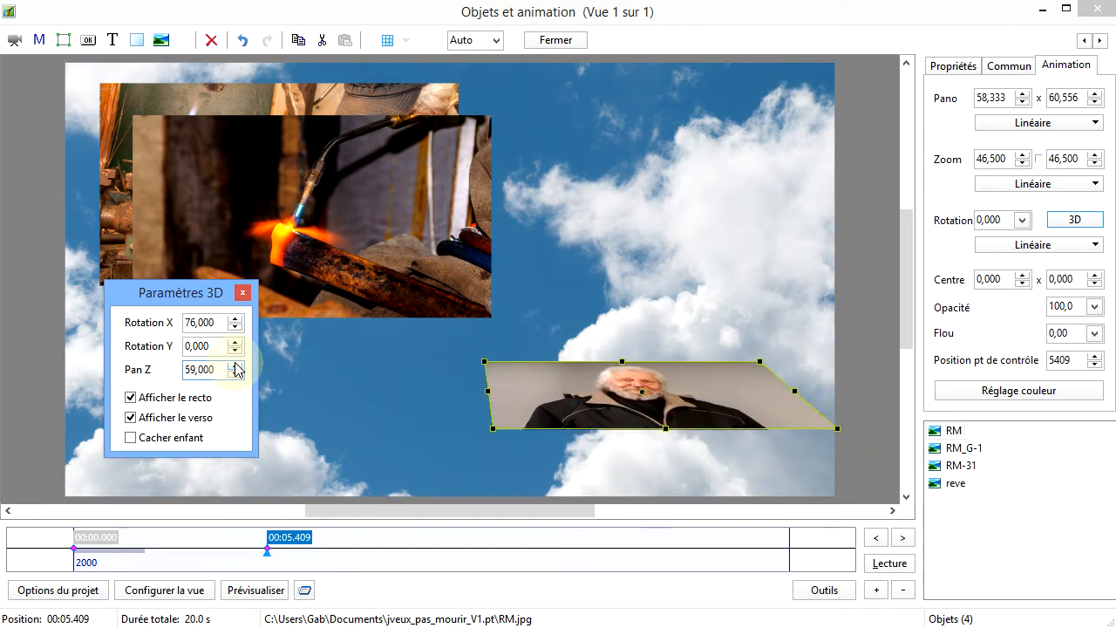
pyautogui.click(235, 365)
pyautogui.click(235, 366)
pyautogui.click(235, 365)
pyautogui.click(235, 365)
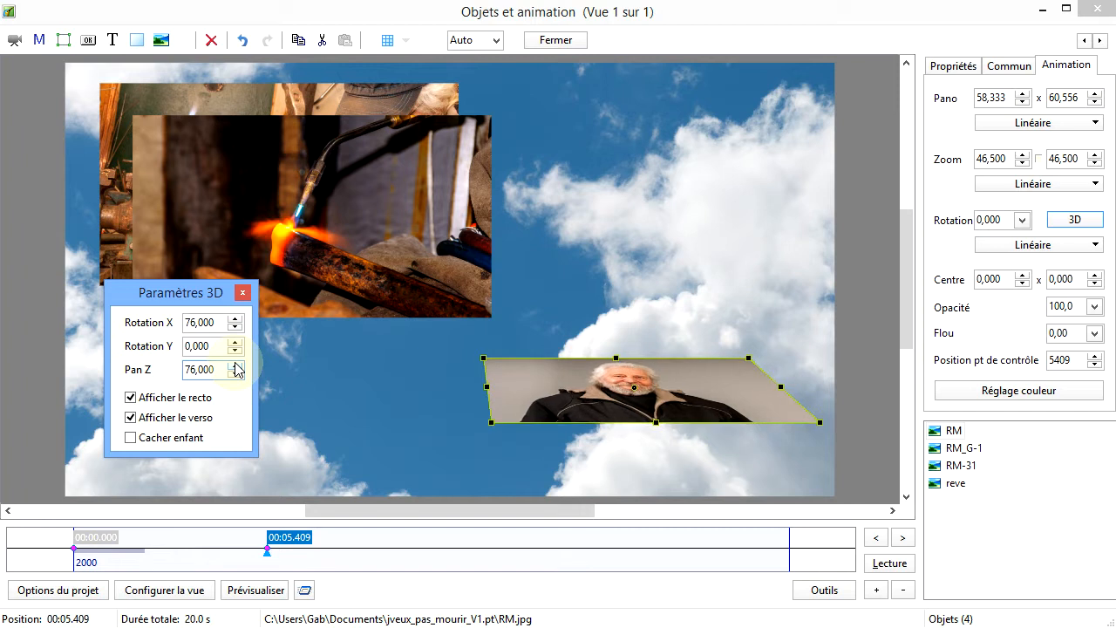
# Lower RM to the slide's bottom edge at a pano of about 60,2 x 99,9 and set its 3D Rotation X to 86
pyautogui.moveTo(673, 406); pyautogui.dragTo(681, 460)
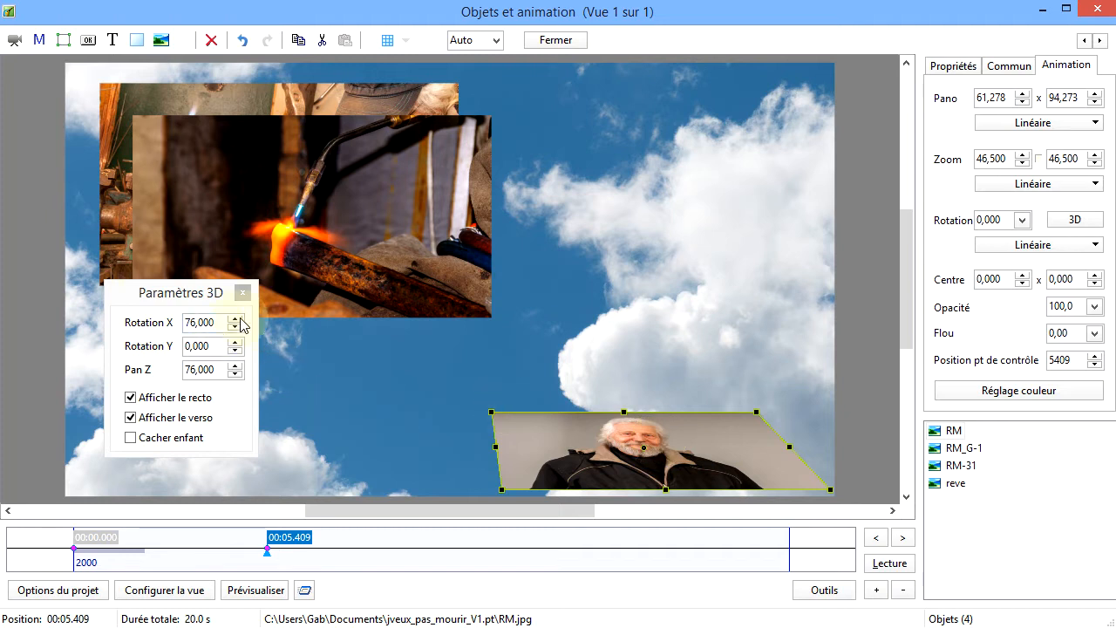
pyautogui.moveTo(240, 324); pyautogui.dragTo(241, 324)
pyautogui.moveTo(636, 464); pyautogui.dragTo(622, 473)
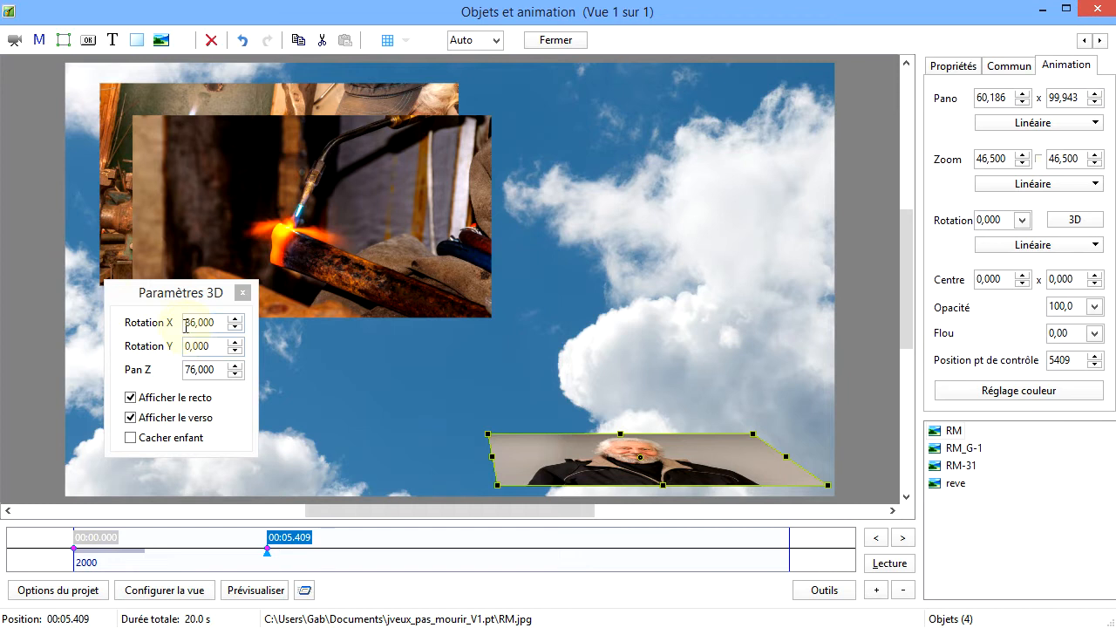
pyautogui.click(199, 370)
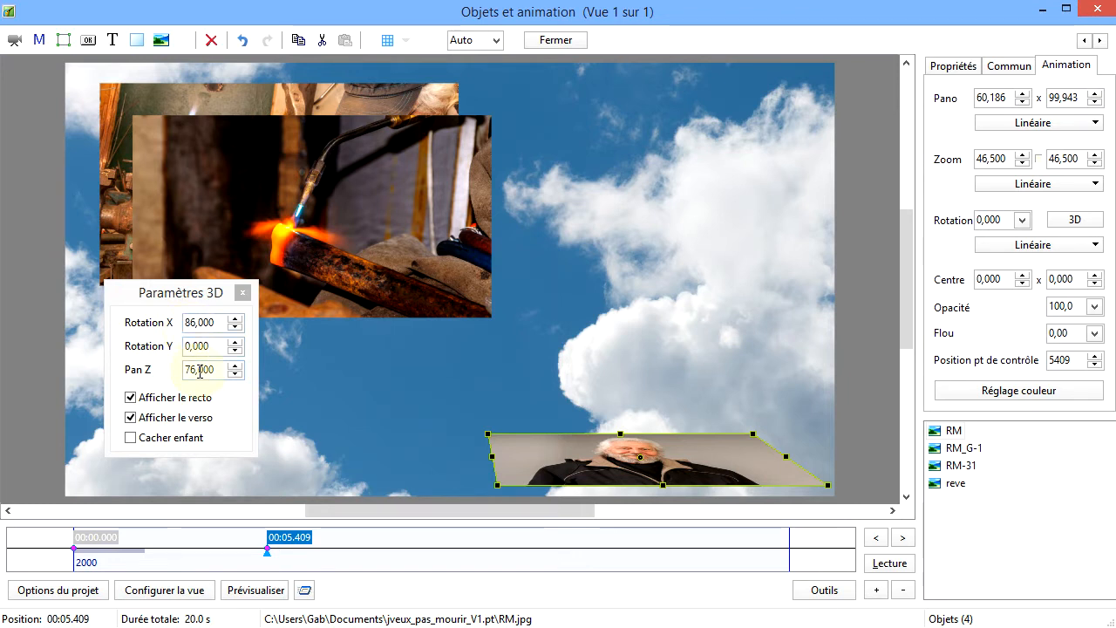
pyautogui.click(242, 293)
# Add control points to RM_G-1 at 5409 and 11766 ms, and at the second move it lower right to a pano of about 47,1 x 36,5
pyautogui.click(398, 207)
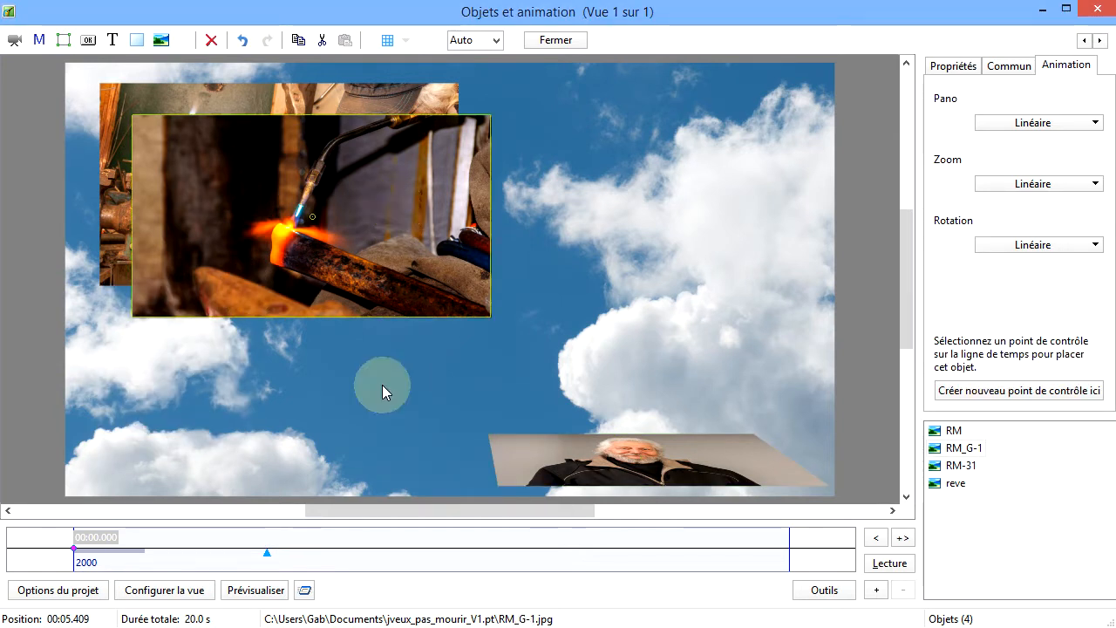
pyautogui.click(1044, 394)
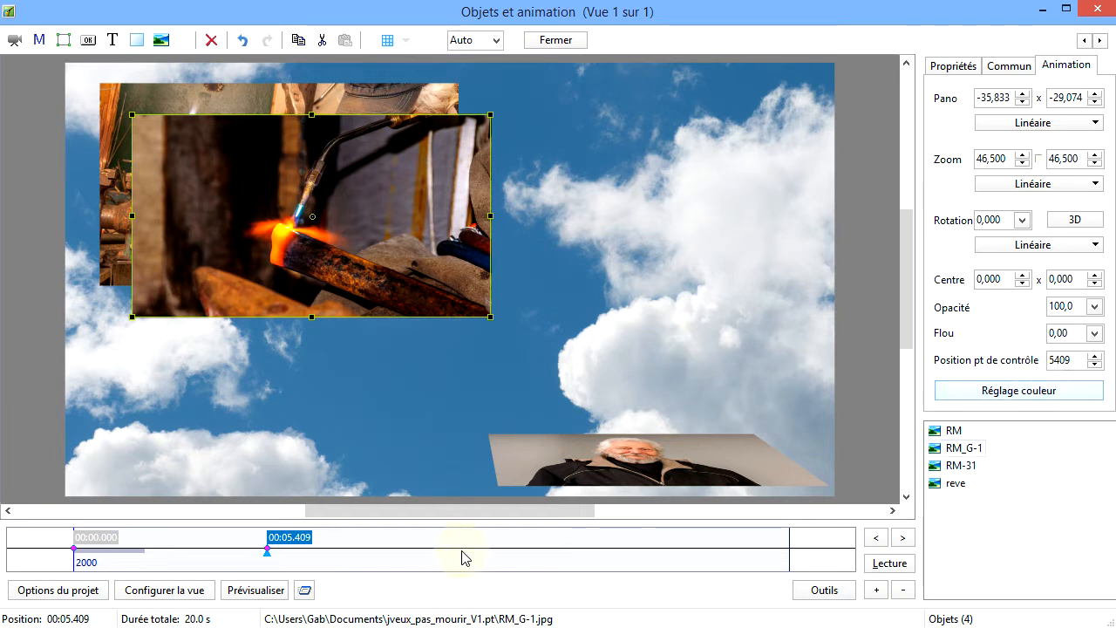
pyautogui.click(495, 556)
pyautogui.rightClick(495, 555)
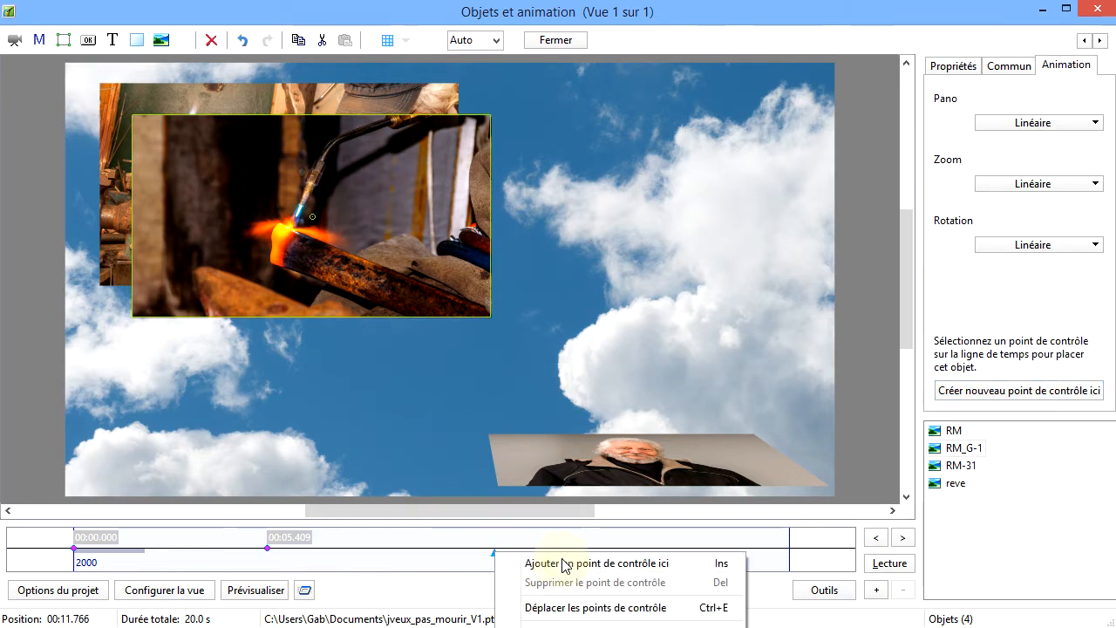
pyautogui.click(567, 563)
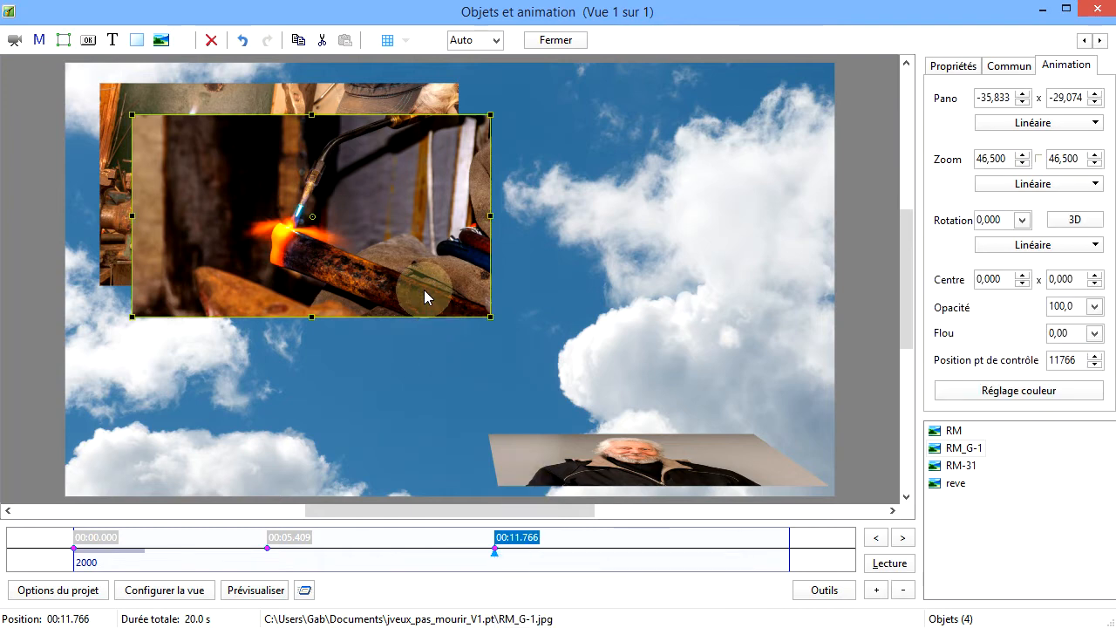
pyautogui.moveTo(423, 289); pyautogui.dragTo(743, 432)
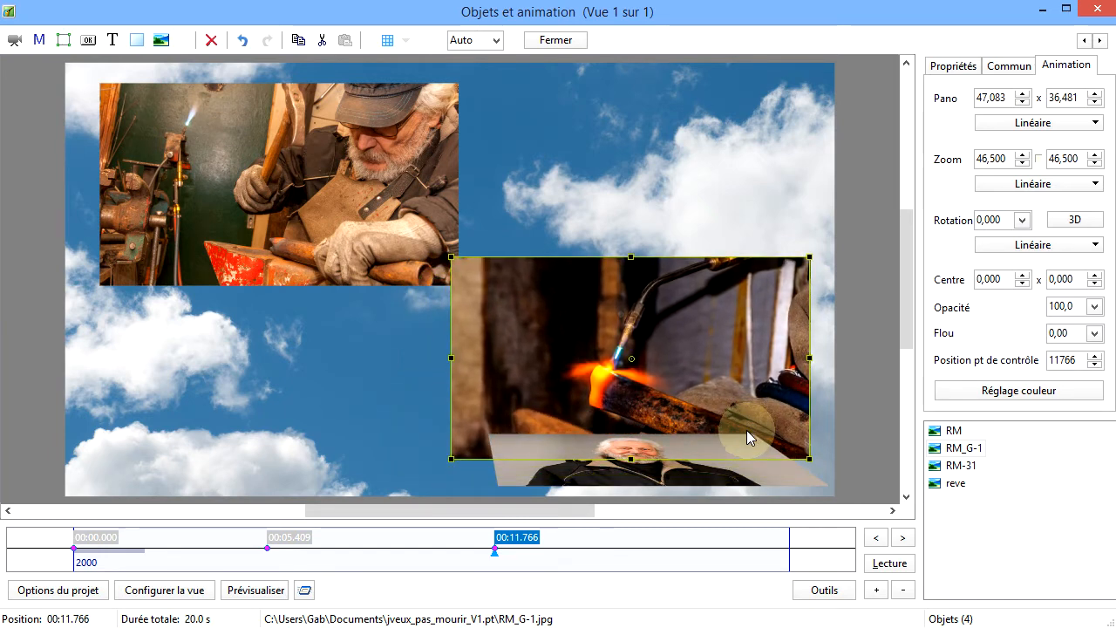
# Set RM_G-1's 3D Rotation X to 86 and Pan Z to 76 at its 11766 ms control point
pyautogui.click(1078, 224)
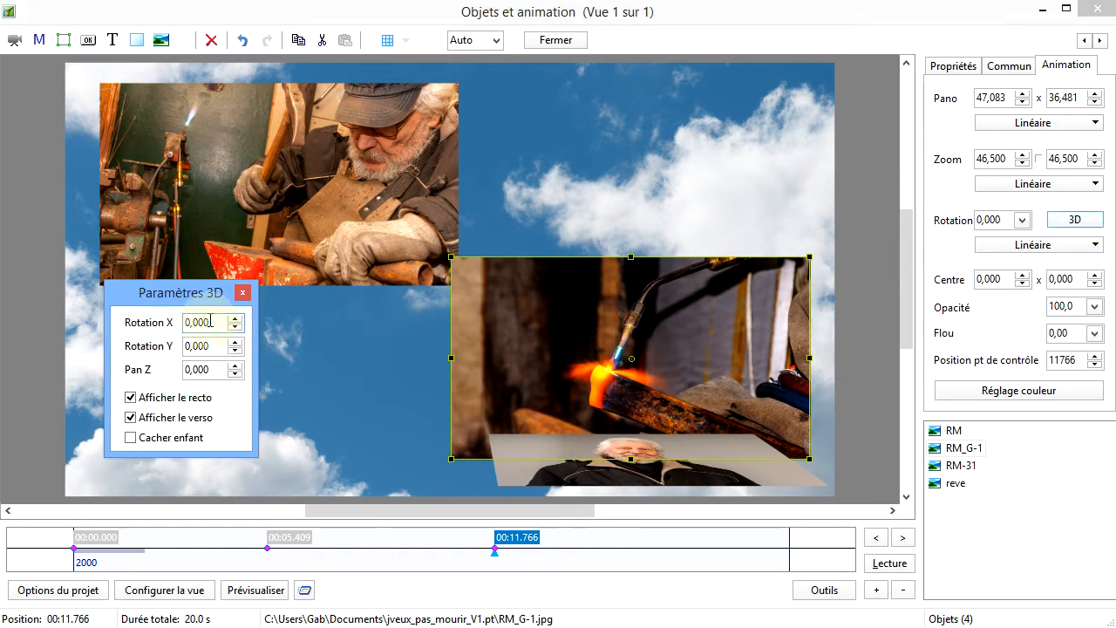
pyautogui.doubleClick(211, 321)
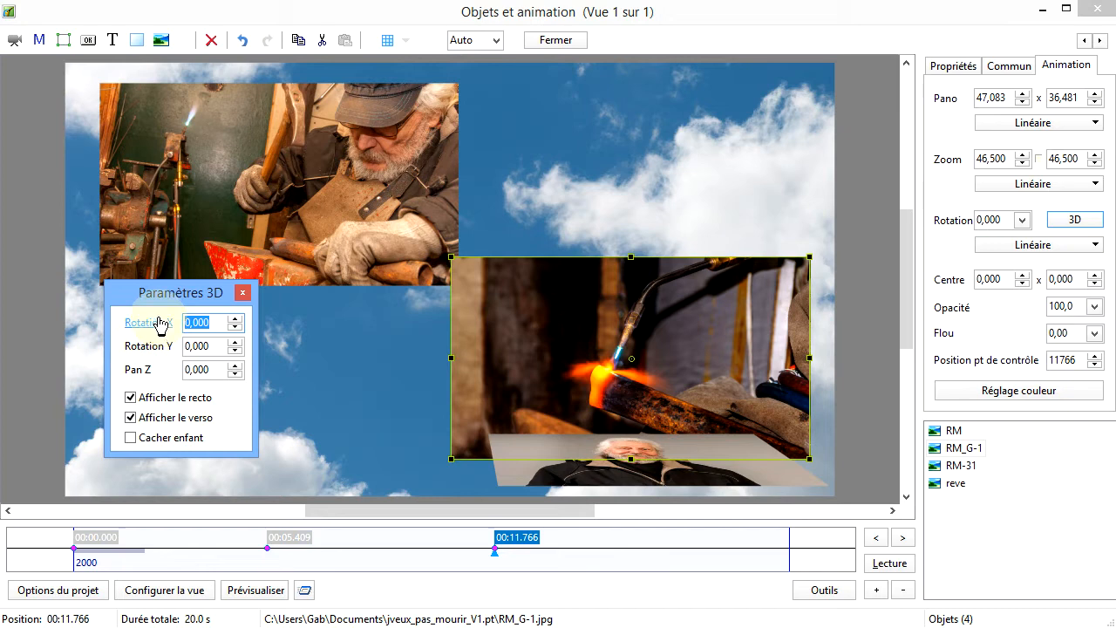
pyautogui.write('86')
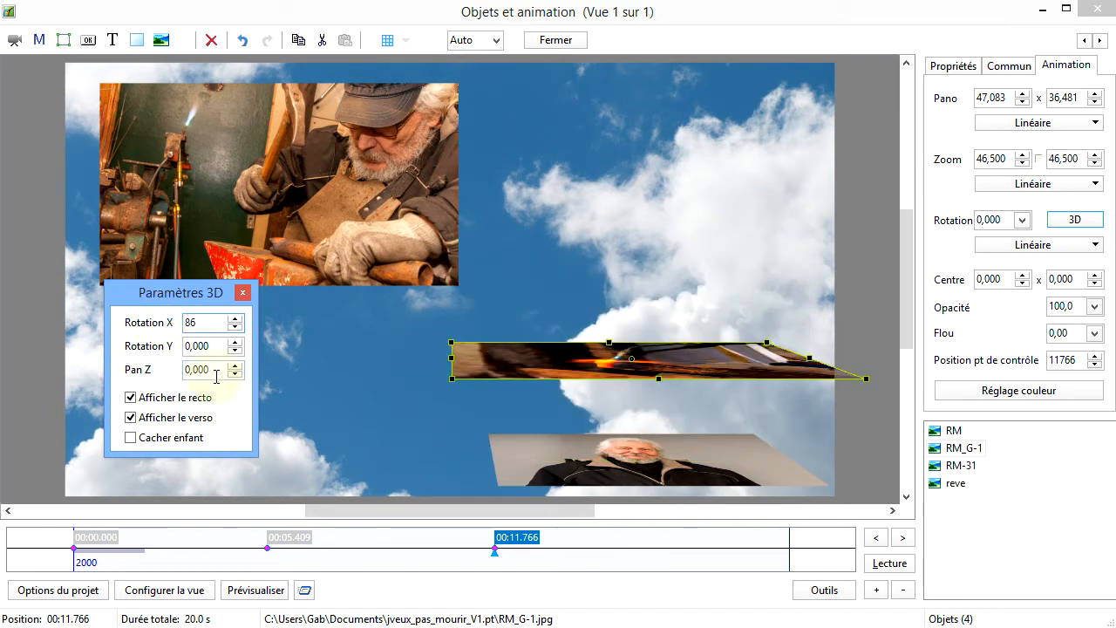
pyautogui.moveTo(216, 374); pyautogui.dragTo(176, 373)
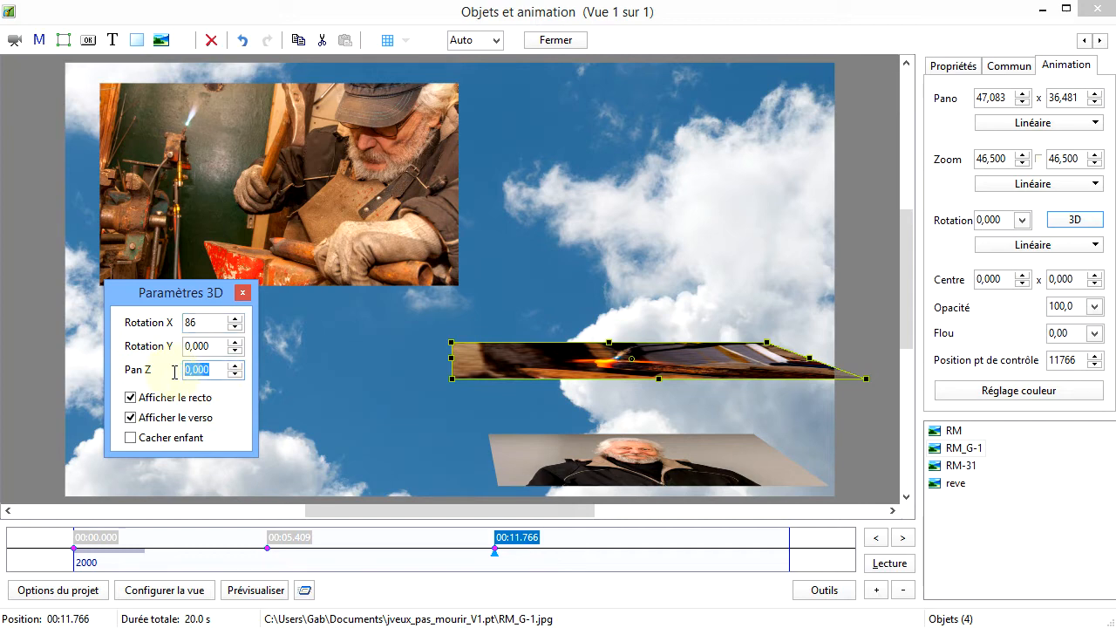
pyautogui.write('76')
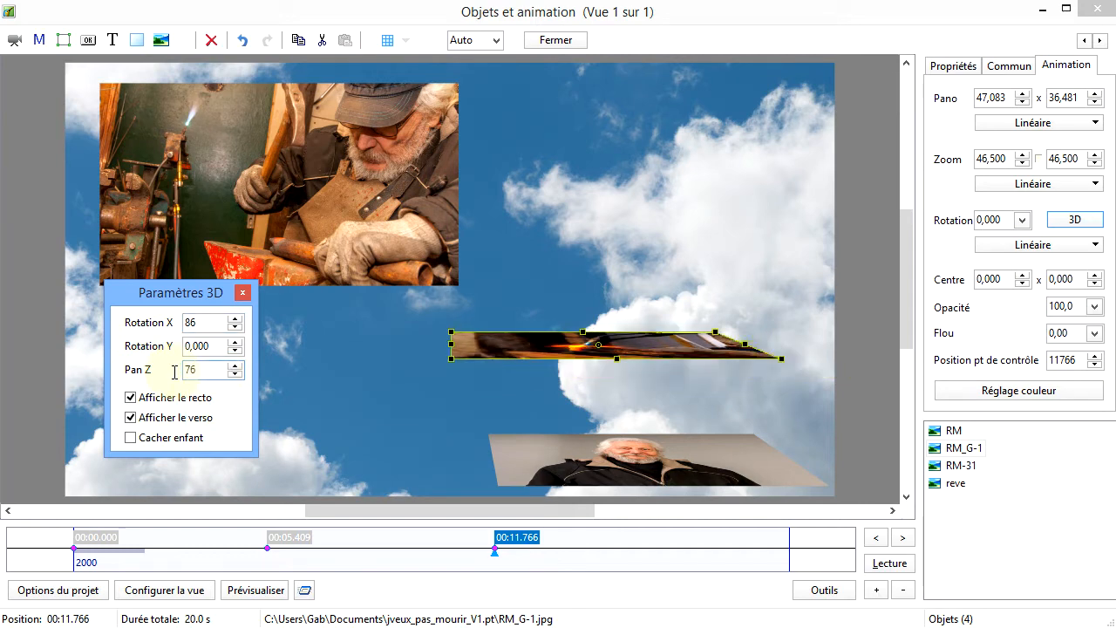
# Lower RM_G-1 onto the tilted RM image at a pano of about 60,5 x 89,3 and close its 3D parameters
pyautogui.click(463, 428)
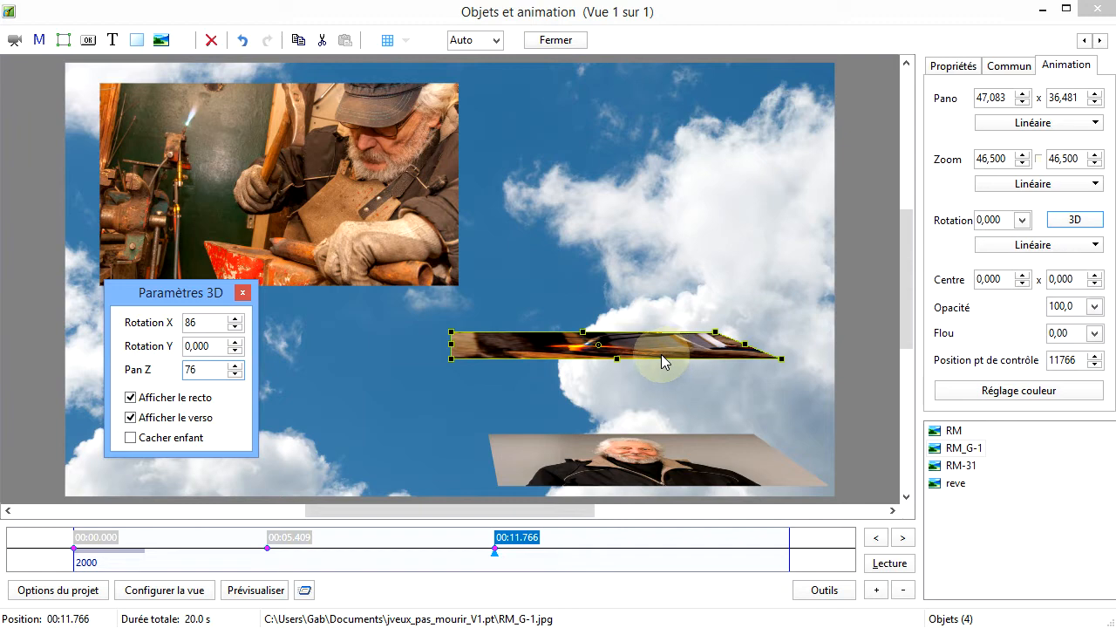
pyautogui.moveTo(660, 349); pyautogui.dragTo(704, 448)
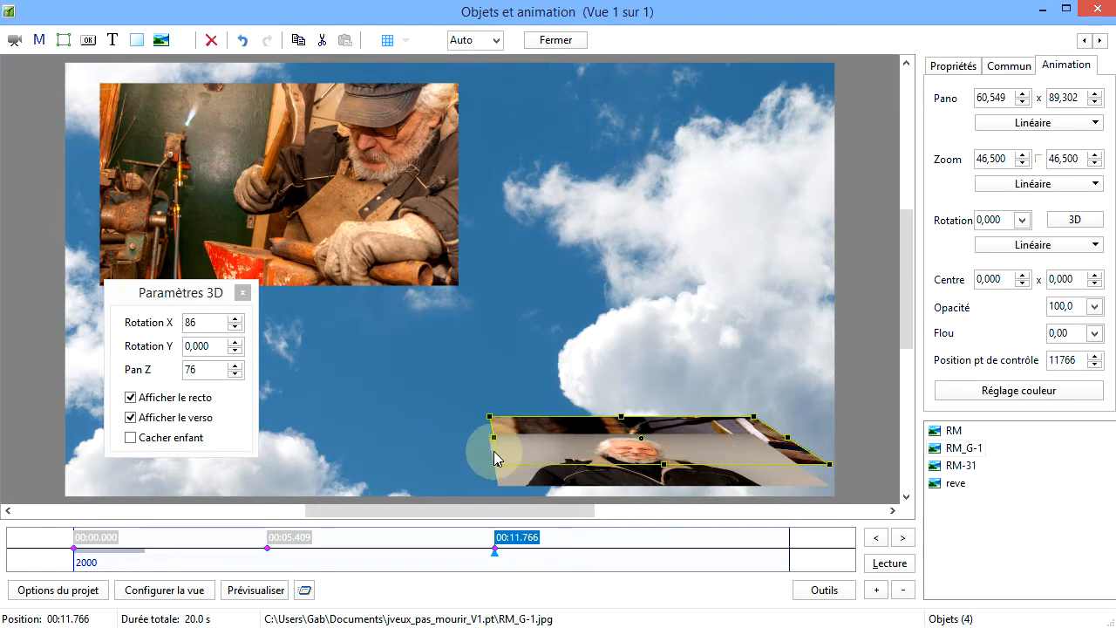
pyautogui.click(243, 293)
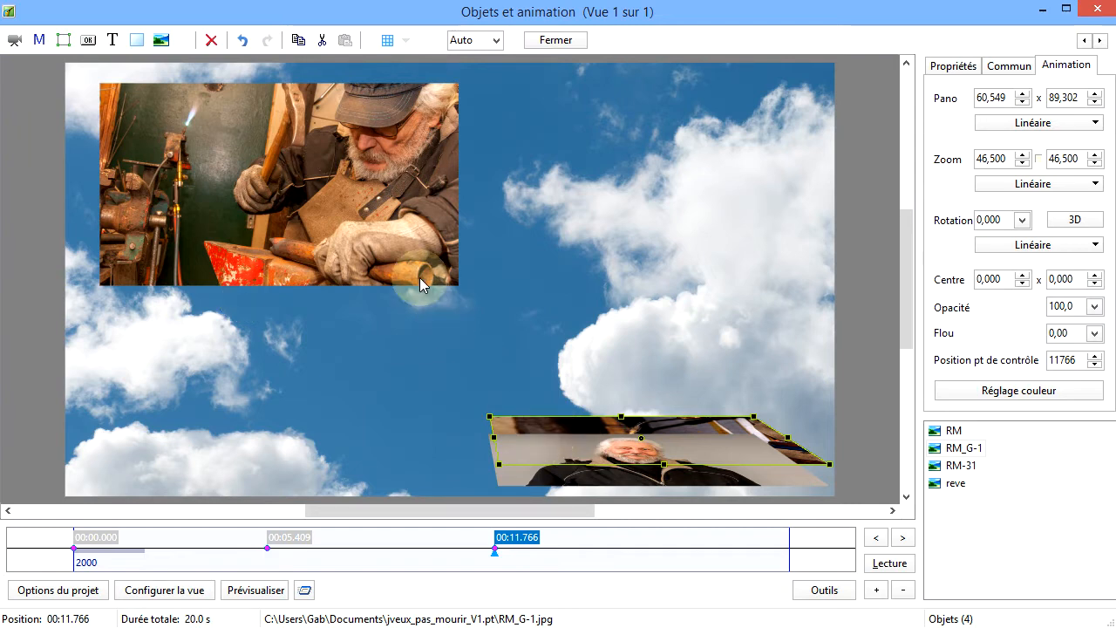
# Add control points to RM-31 at 11766 and 18635 ms, and at the second move it lower right to a pano of about 26,0 x 32,6
pyautogui.click(379, 228)
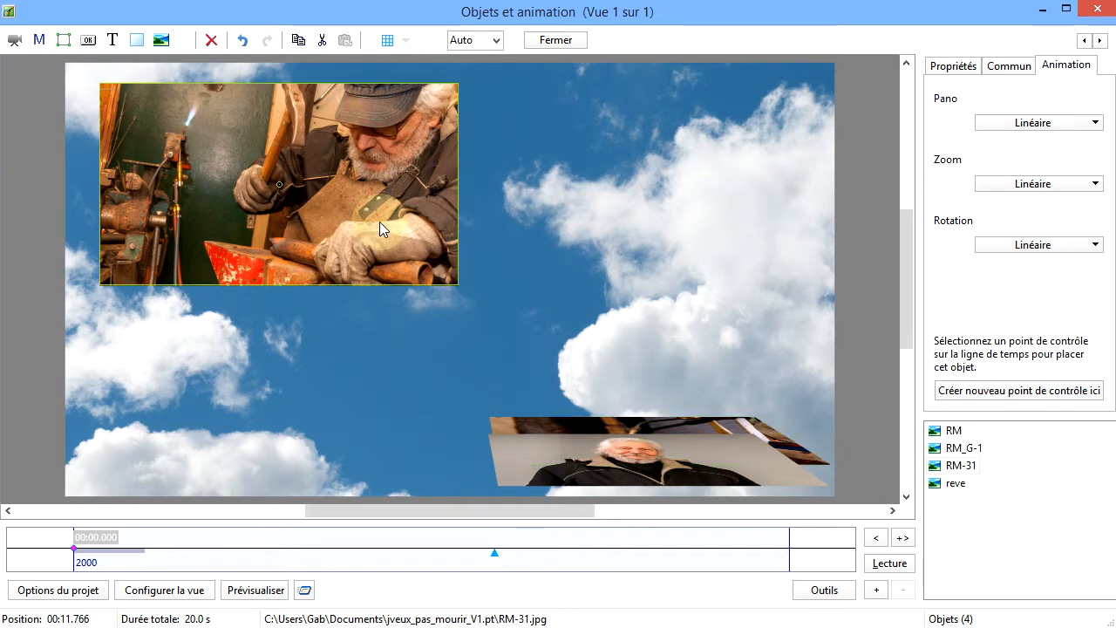
pyautogui.click(1022, 393)
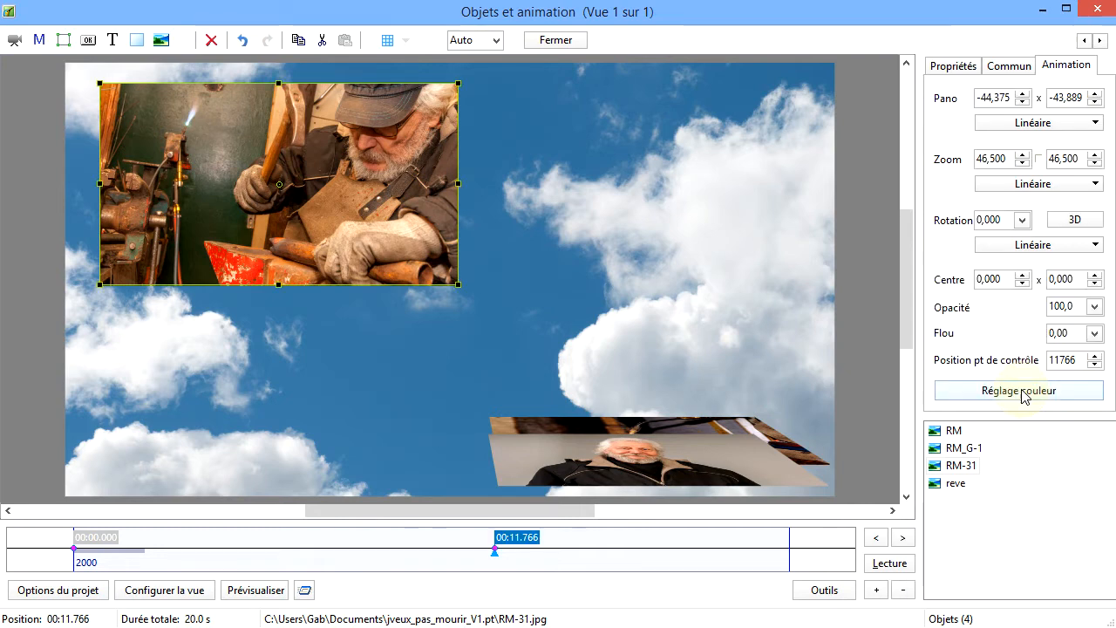
pyautogui.rightClick(743, 555)
pyautogui.click(811, 561)
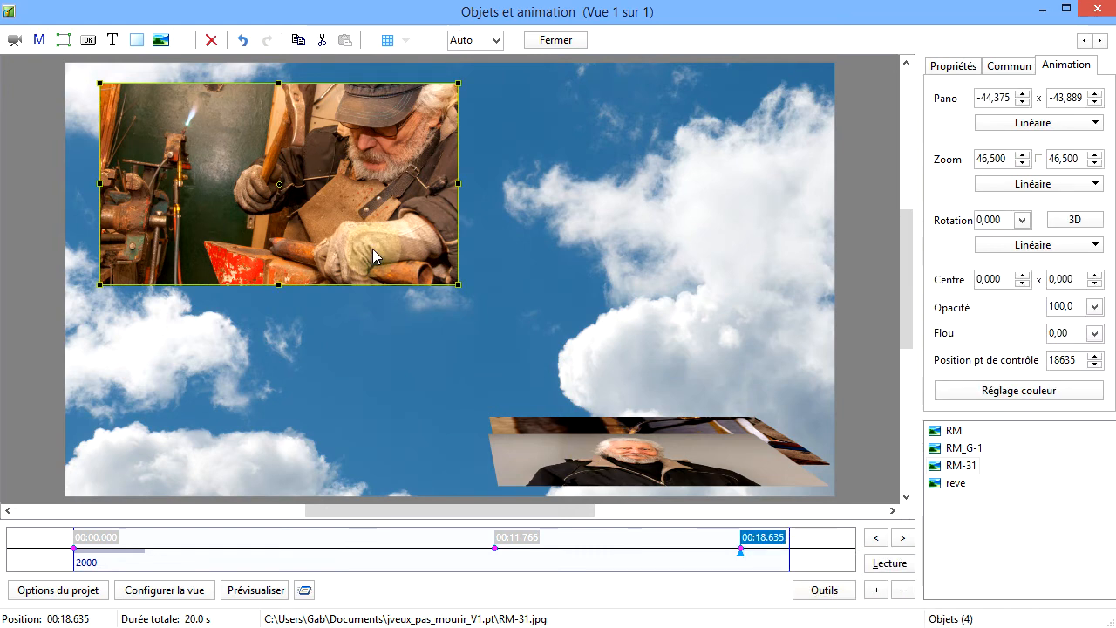
pyautogui.moveTo(395, 255); pyautogui.dragTo(614, 384)
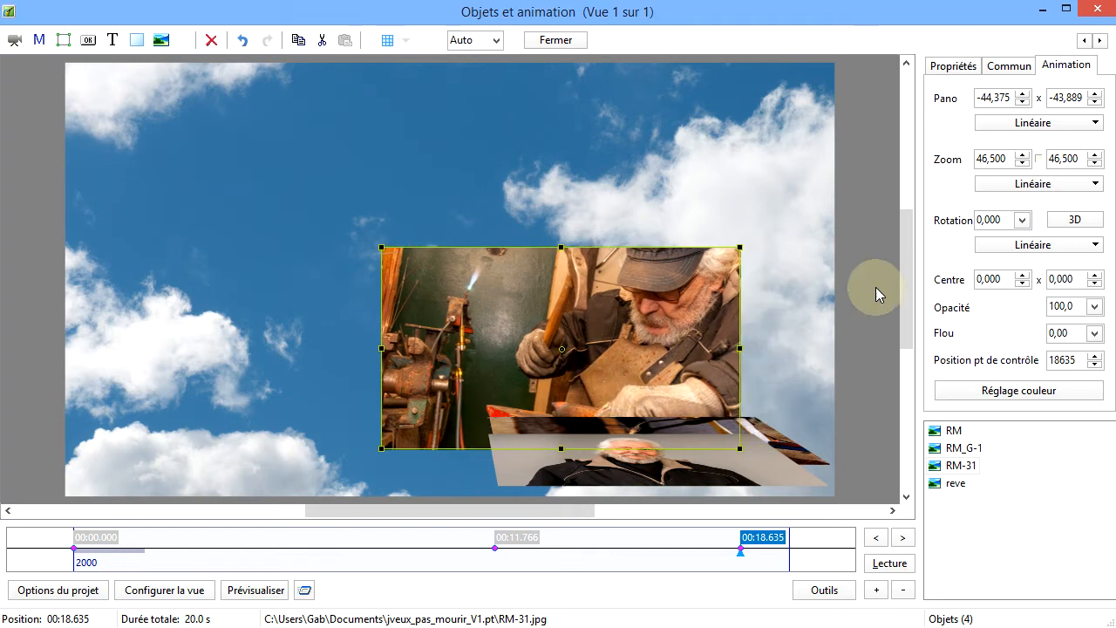
# Set RM-31's 3D Rotation X to 86 and Pan Z to 76 at its 18635 ms control point
pyautogui.click(1073, 220)
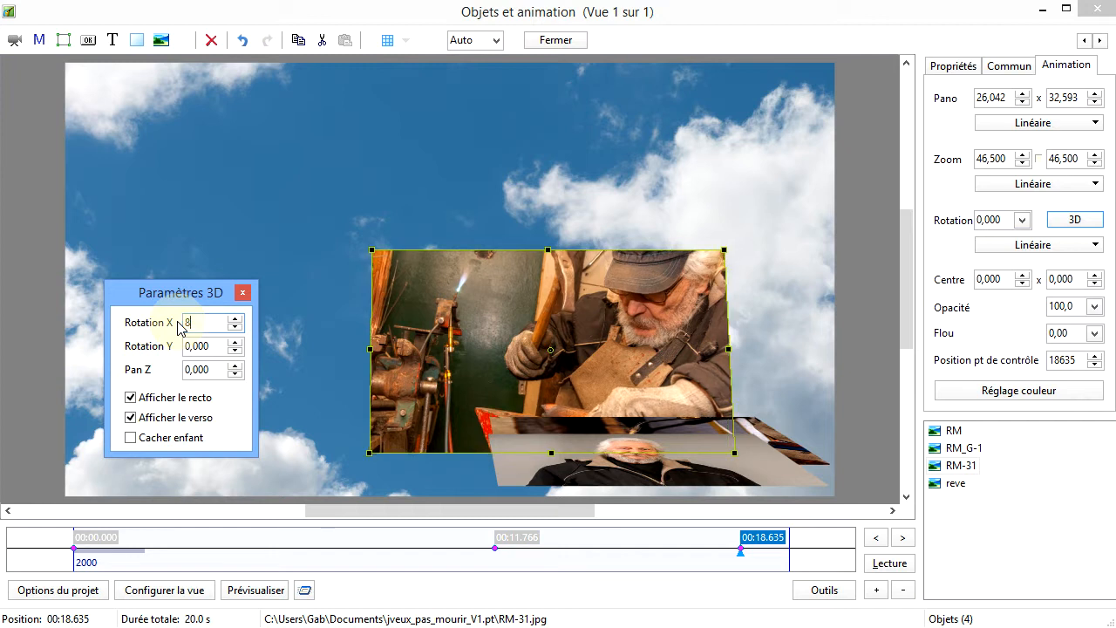
pyautogui.write('86')
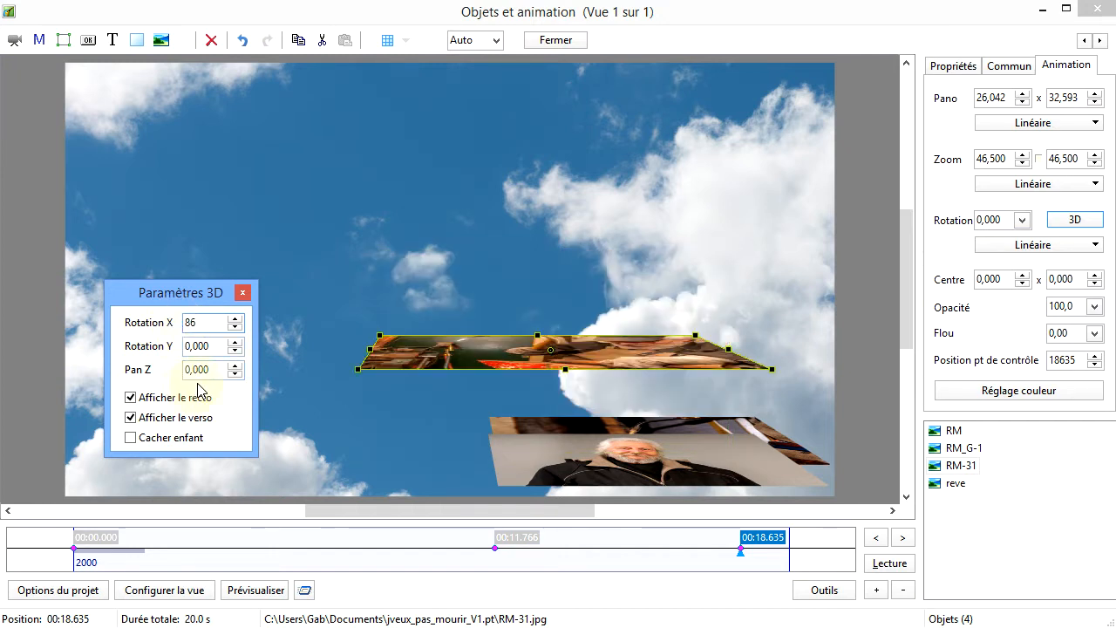
pyautogui.moveTo(214, 373); pyautogui.dragTo(166, 370)
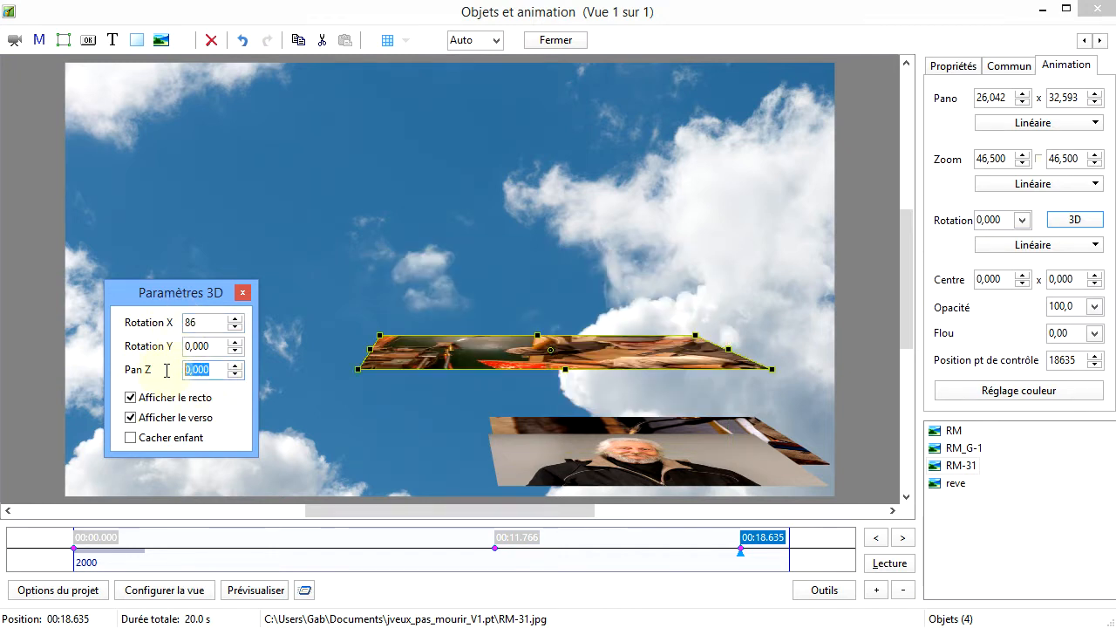
pyautogui.write('76')
pyautogui.click(452, 370)
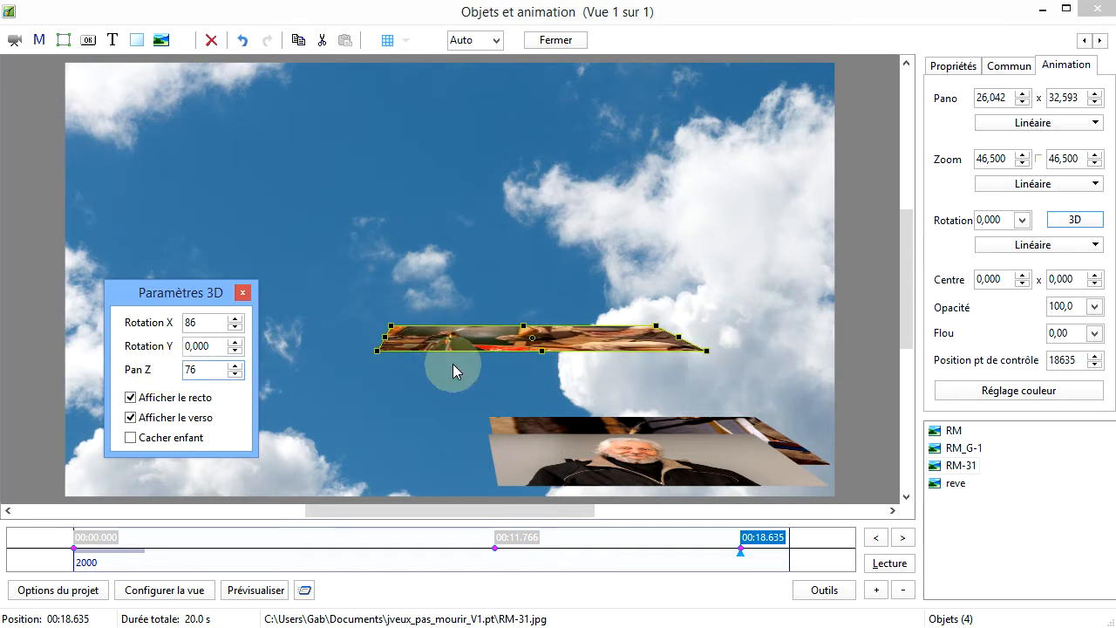
# Place RM-31 on top of the tilted stack at a pano of about 61,3 x 76,7 and close its 3D parameters
pyautogui.moveTo(597, 346); pyautogui.dragTo(718, 431)
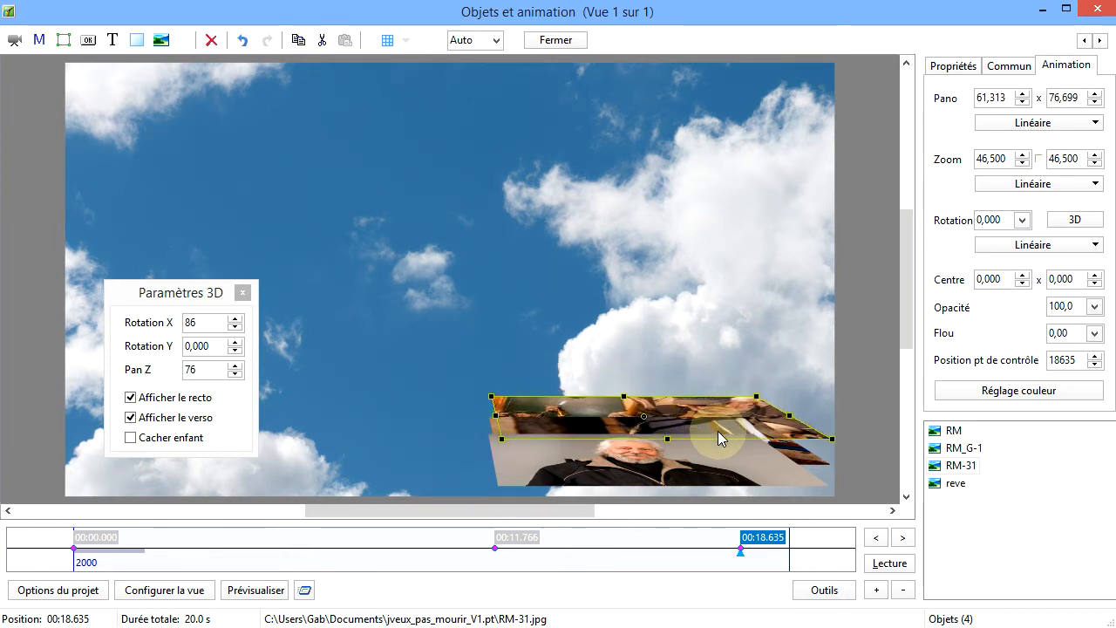
pyautogui.click(626, 302)
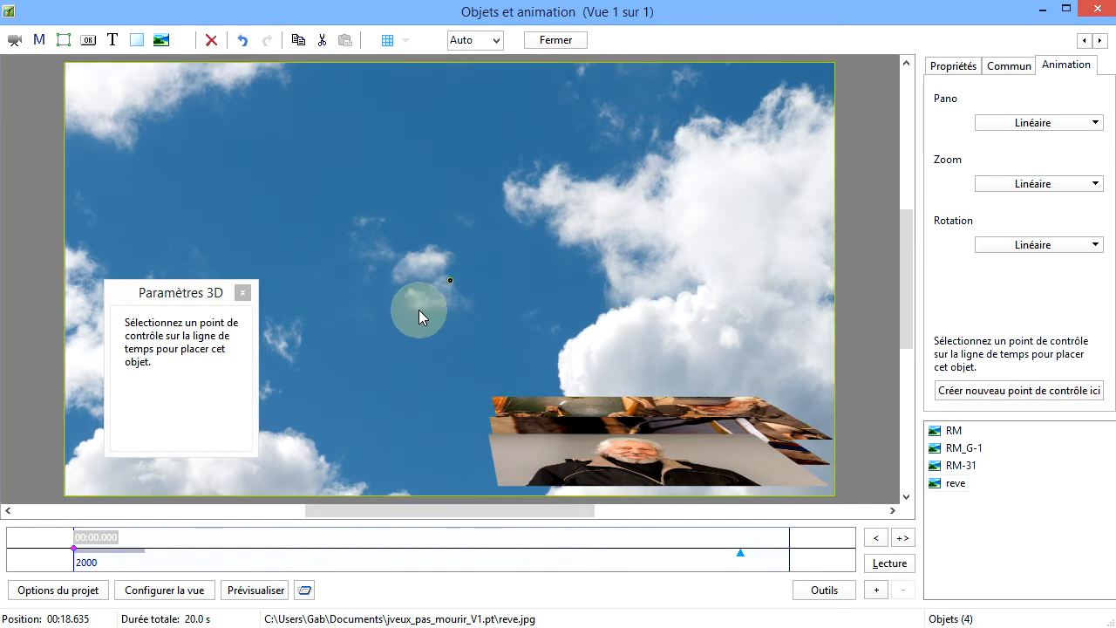
pyautogui.click(243, 292)
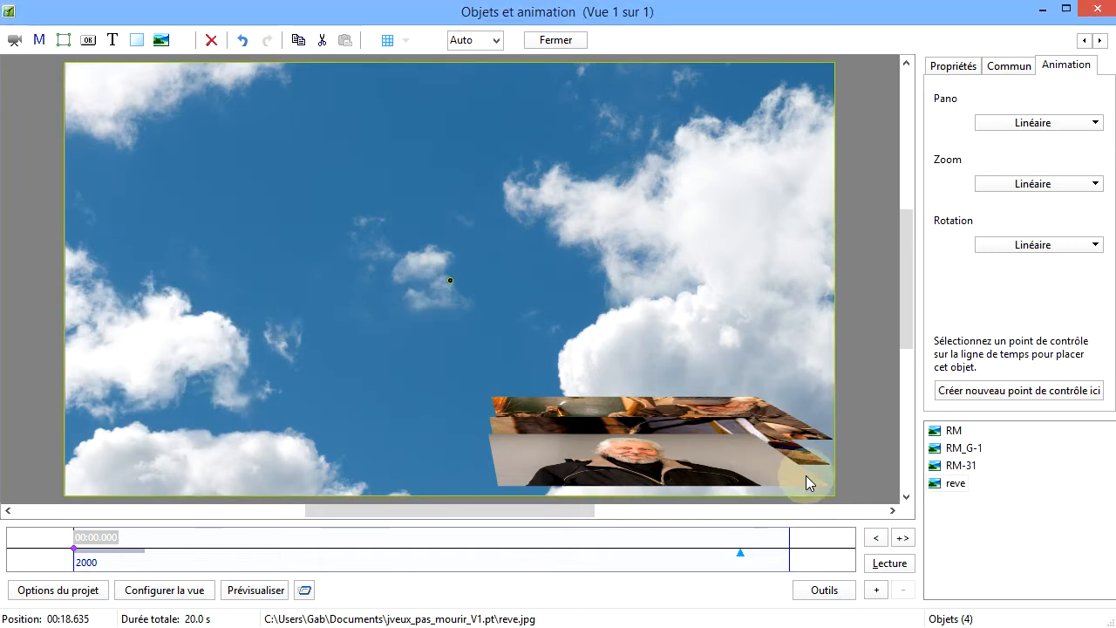
# Play the slide's animation to check the successive image movements, and close the objects and animation editor
pyautogui.click(889, 563)
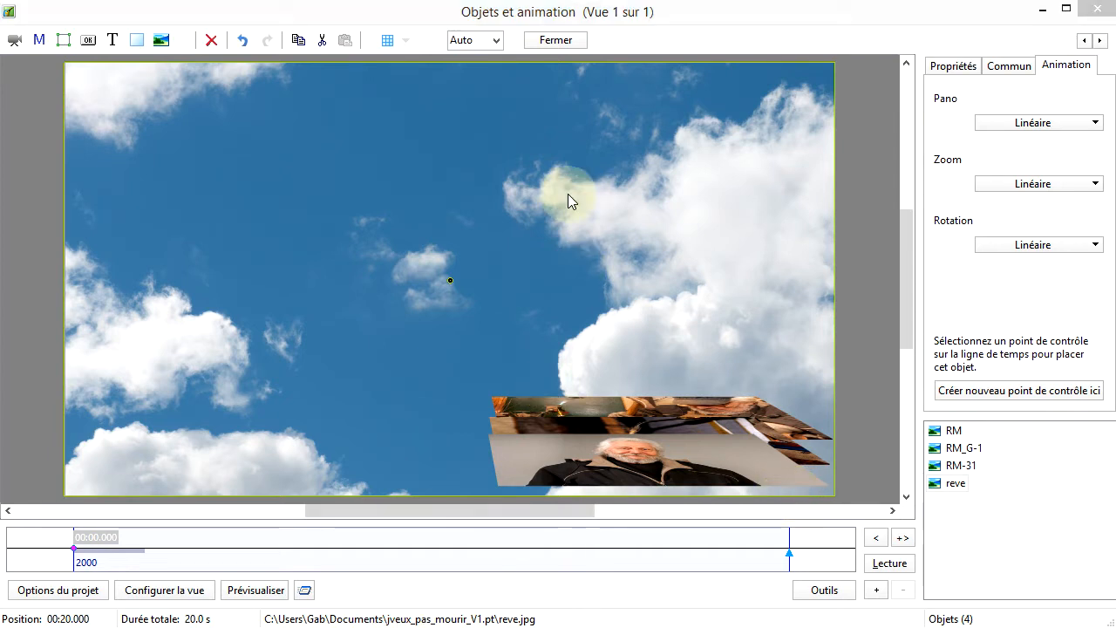
pyautogui.click(565, 44)
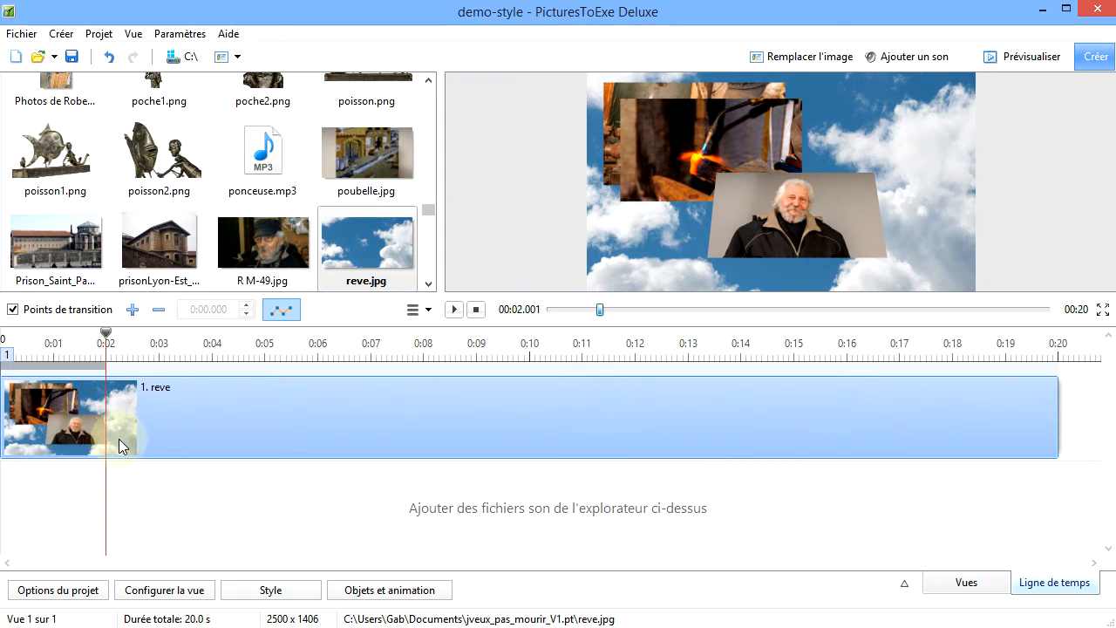
# Start creating a new style from the slide in the Styles persos category and name it Demo-style
pyautogui.click(288, 596)
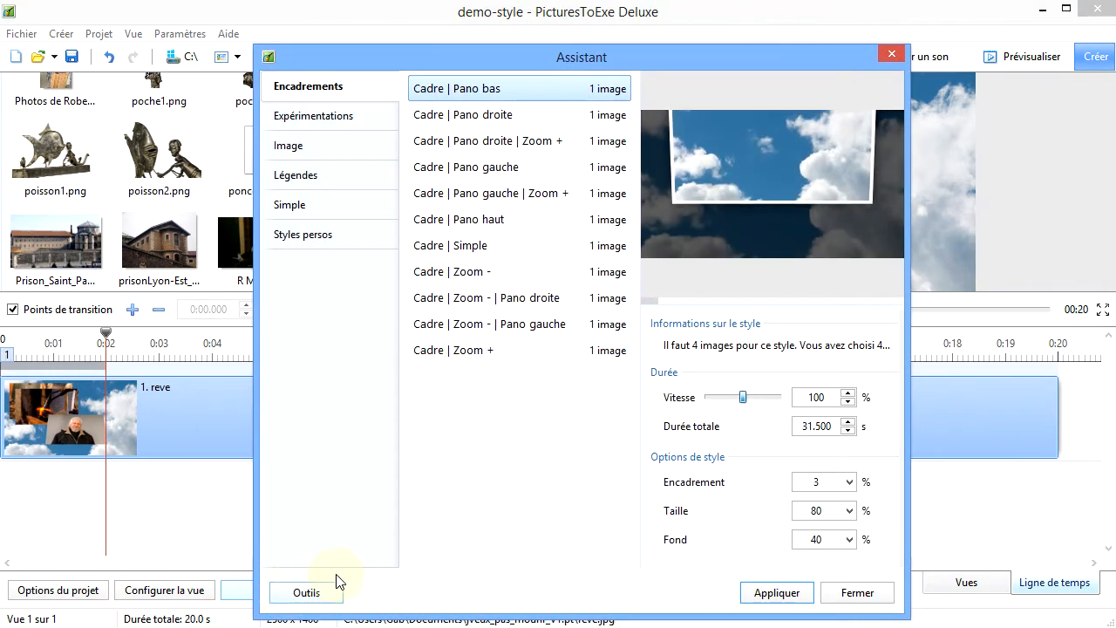
pyautogui.click(340, 240)
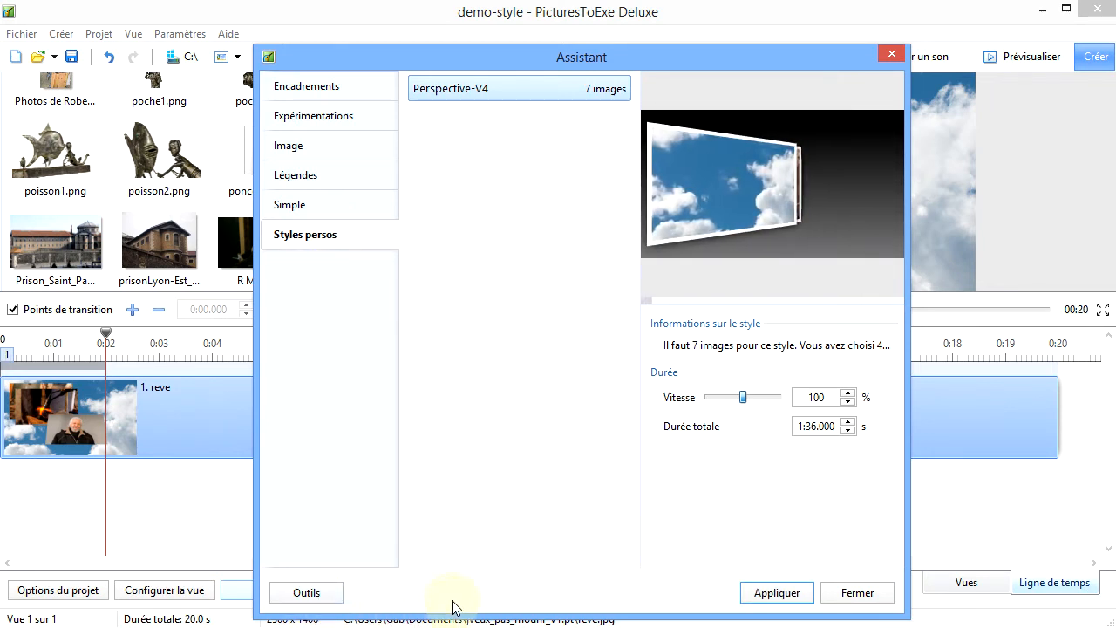
pyautogui.click(319, 598)
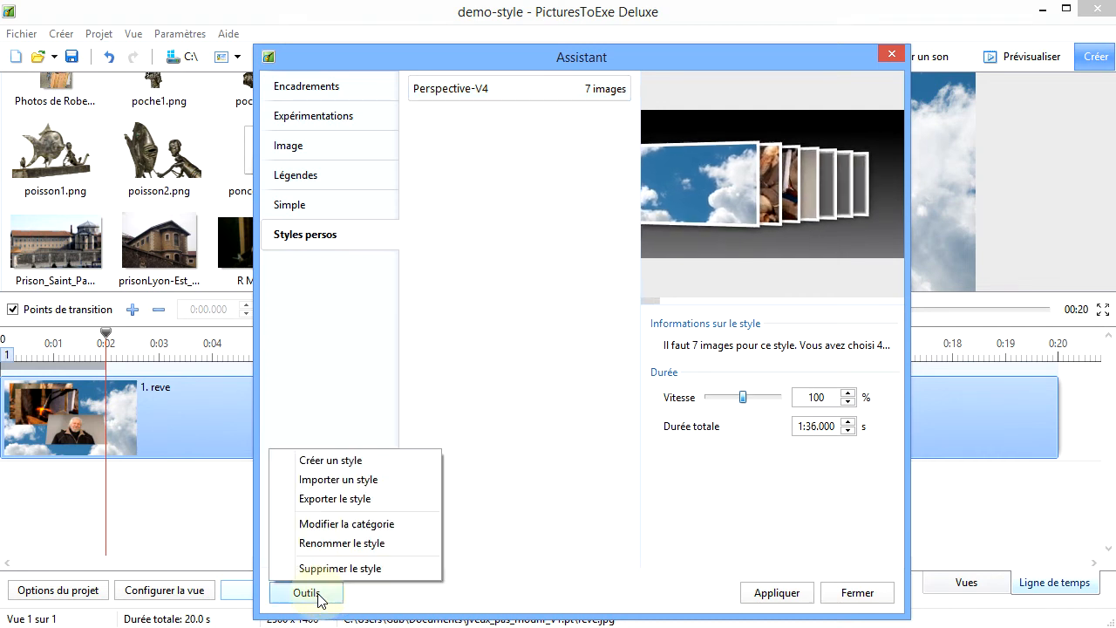
pyautogui.click(340, 462)
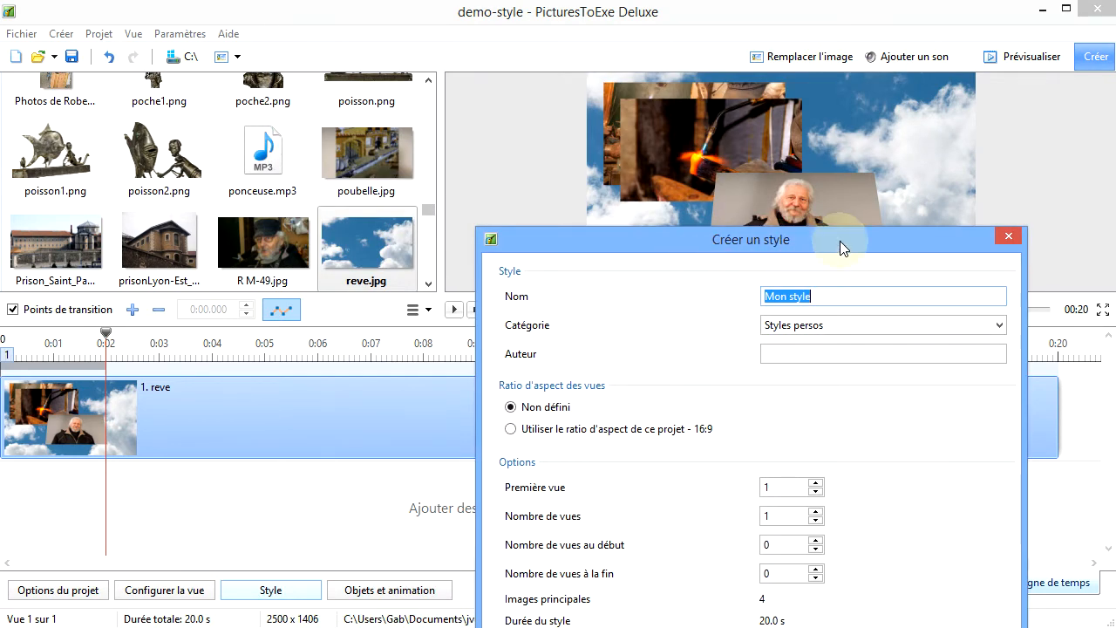
pyautogui.moveTo(840, 240); pyautogui.dragTo(652, 104)
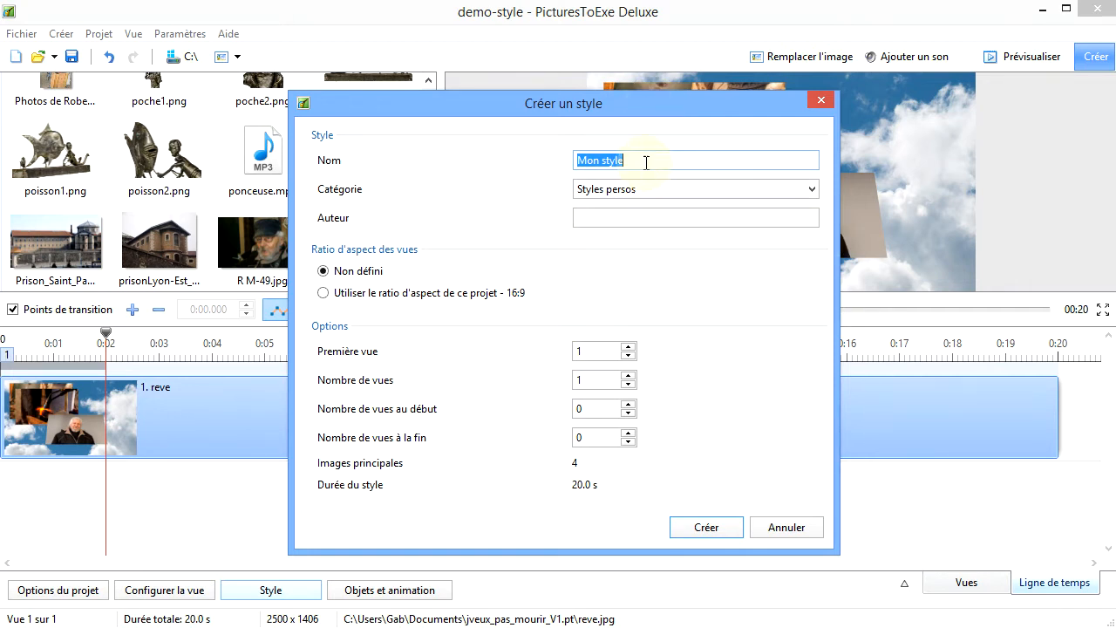
pyautogui.moveTo(646, 162); pyautogui.dragTo(541, 164)
pyautogui.write('De')
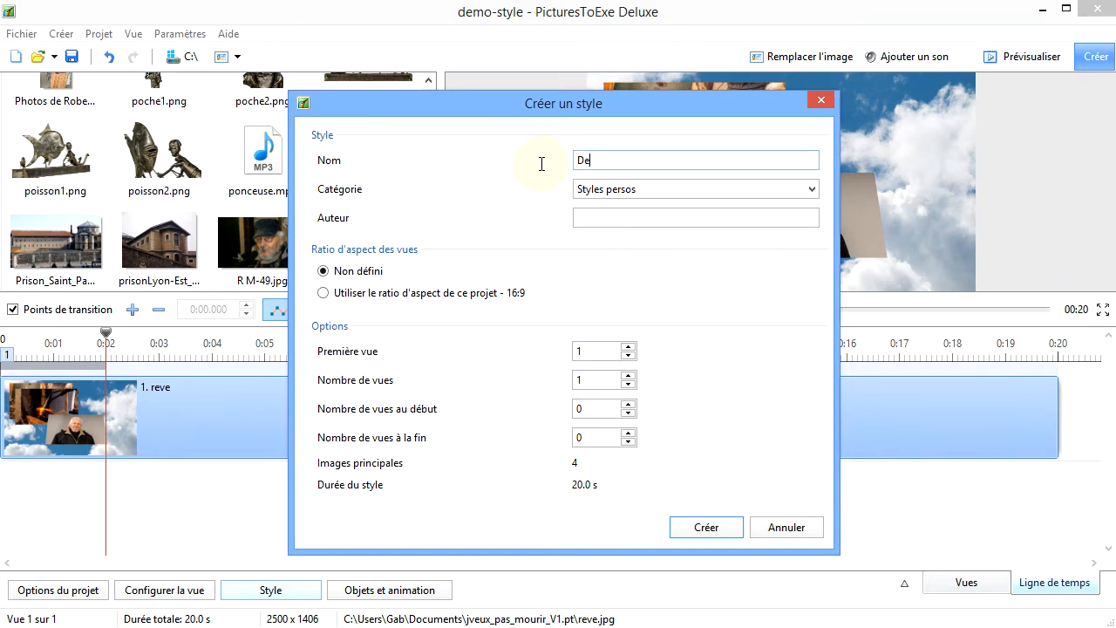
pyautogui.write('mo-')
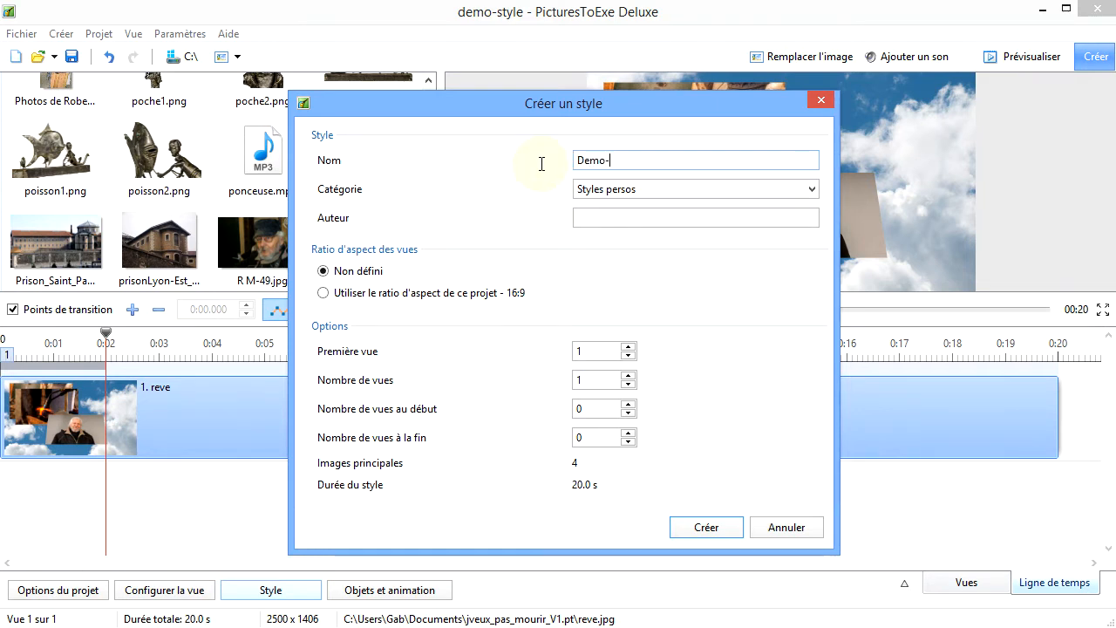
pyautogui.write('style')
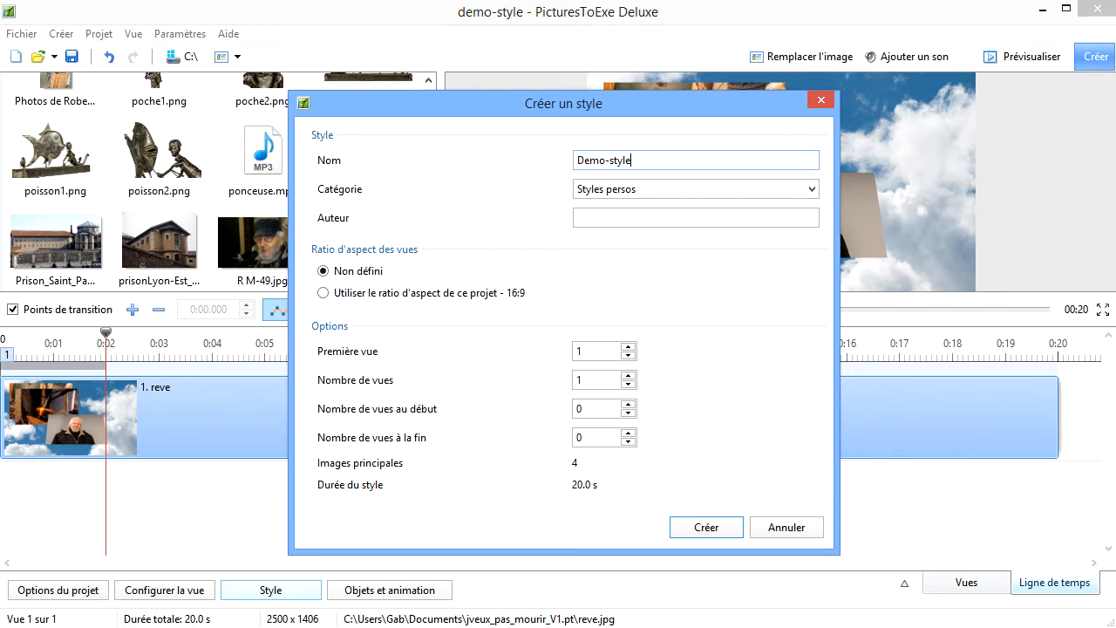
# Enter the author's full name for the style and create it with the aspect ratio left undefined
pyautogui.click(771, 189)
pyautogui.write('Gabriel Mermet-Bouvier')
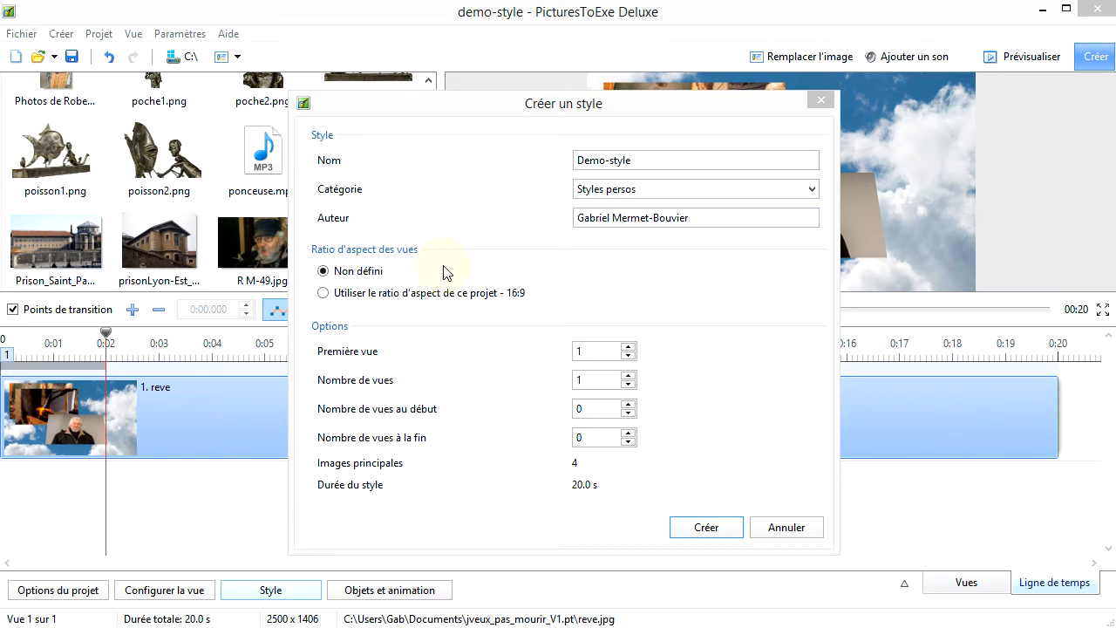
pyautogui.click(451, 105)
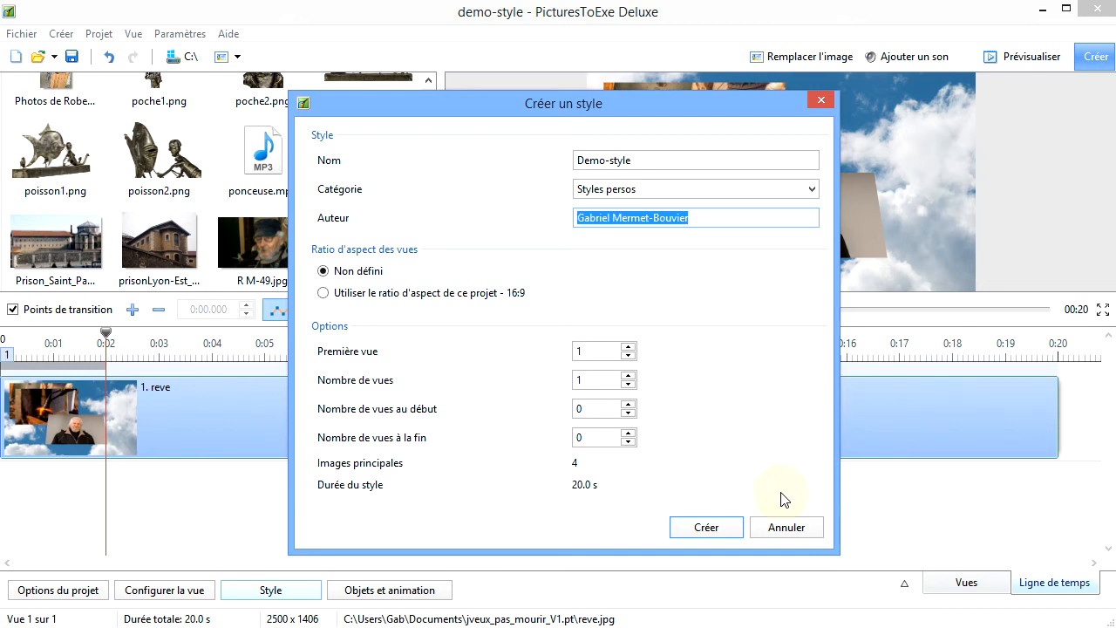
pyautogui.click(707, 529)
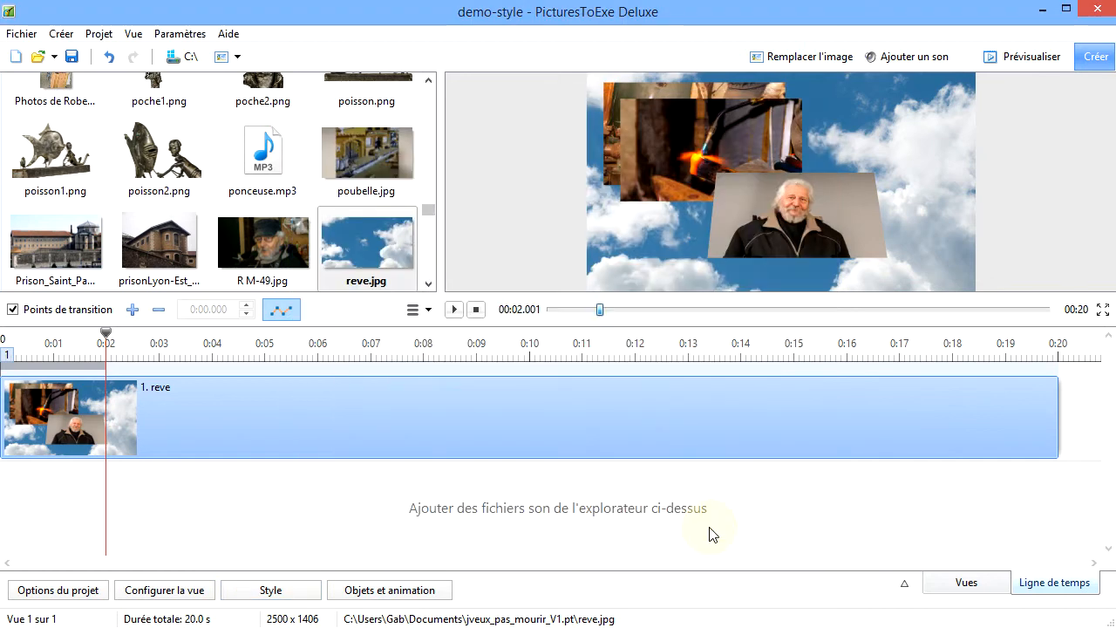
# Preview the Demo-style custom style at speeds of 301 % and 91 %, and close the style assistant without applying it
pyautogui.click(270, 596)
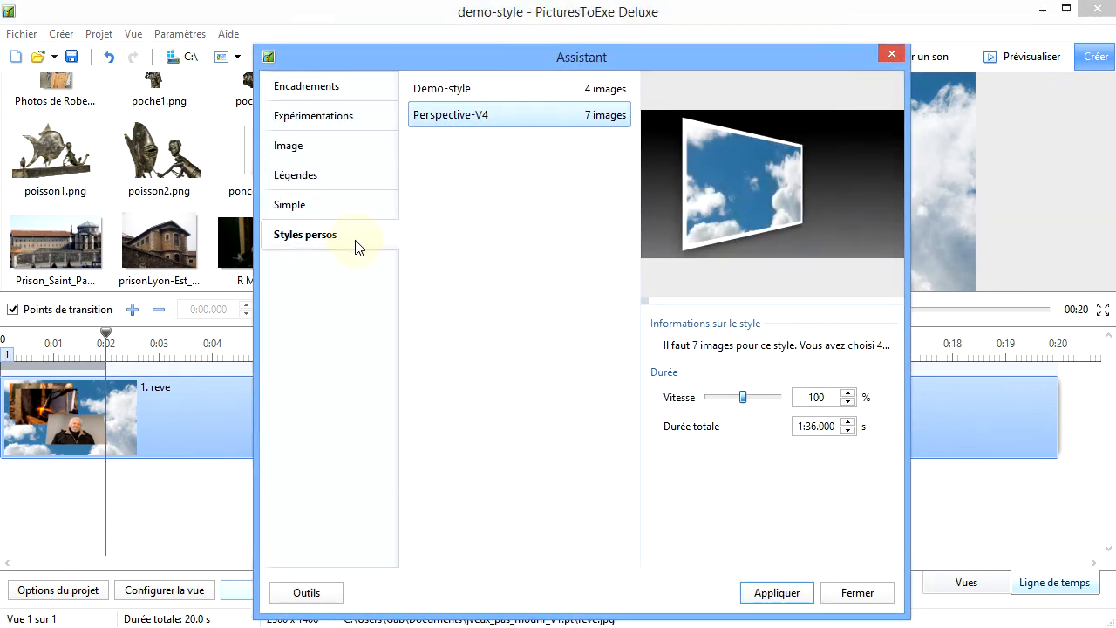
pyautogui.click(445, 96)
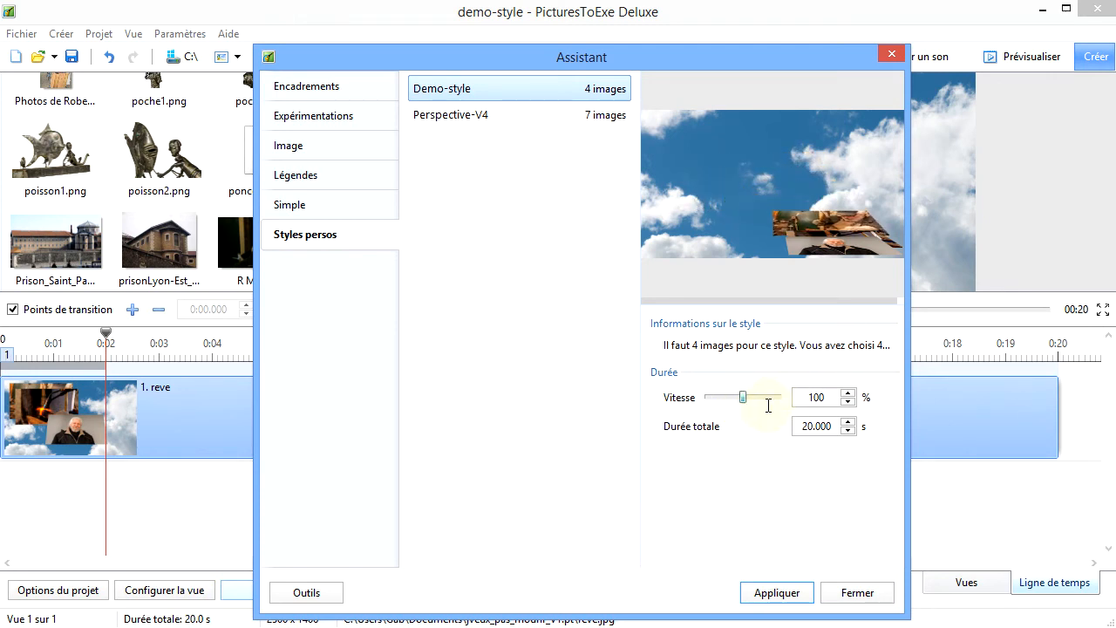
pyautogui.moveTo(742, 399); pyautogui.dragTo(770, 401)
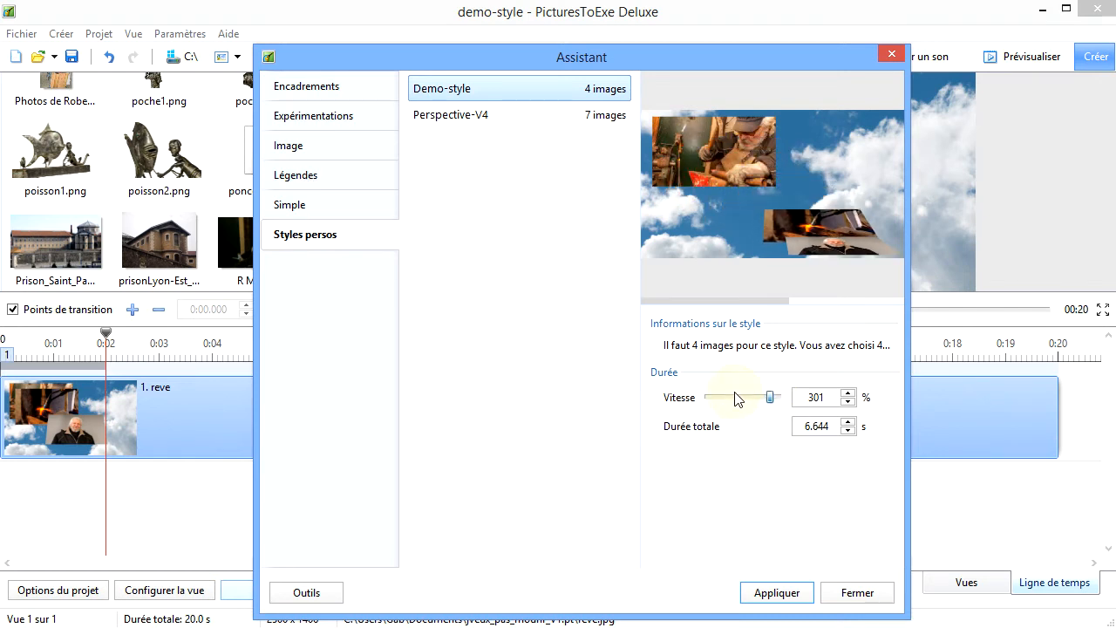
pyautogui.click(741, 397)
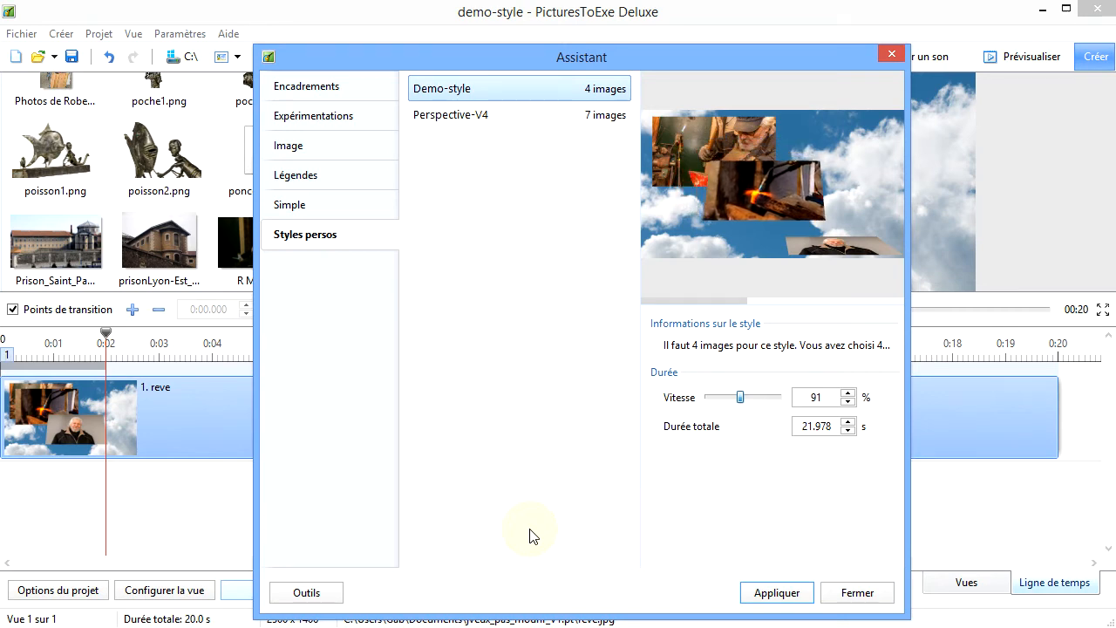
pyautogui.click(857, 594)
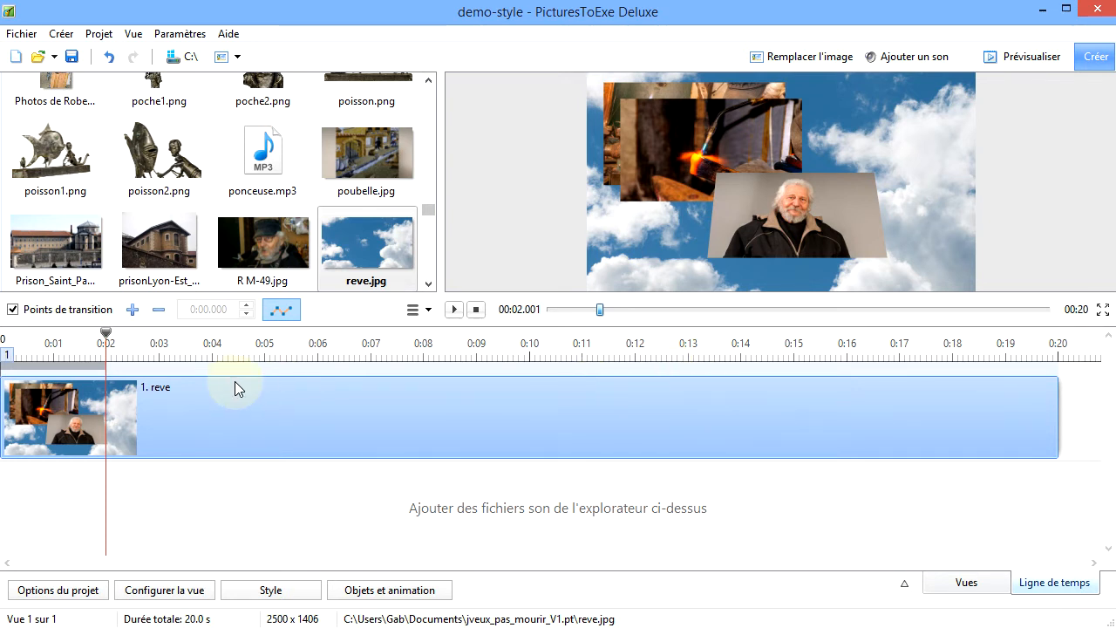
# Open the project jveux_pas_mourir_V1.pte without saving the changes to demo-style
pyautogui.click(21, 33)
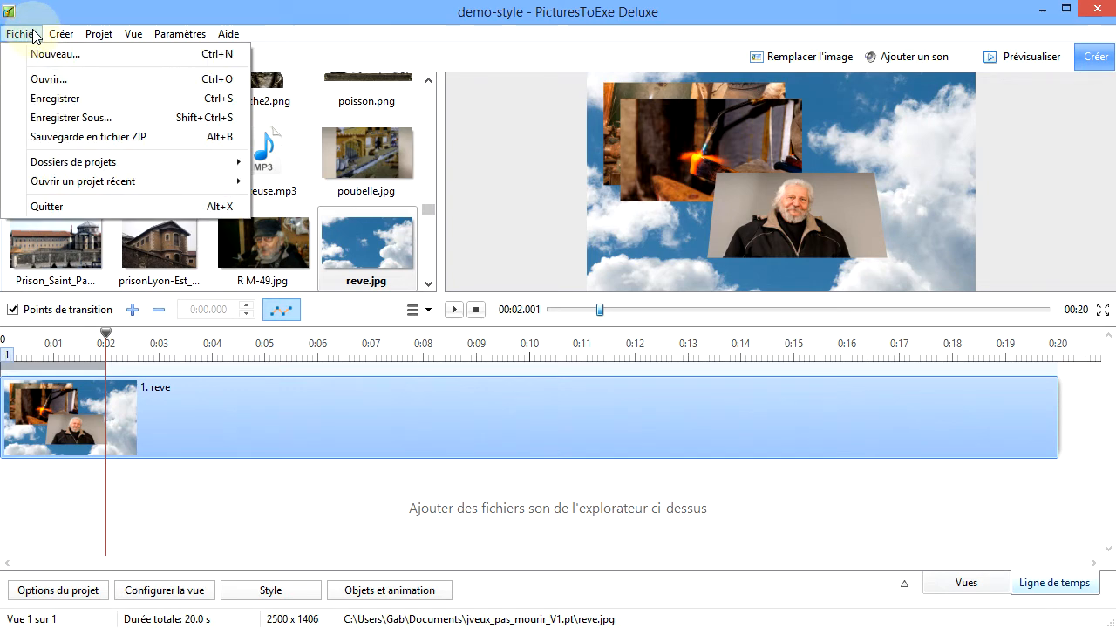
pyautogui.click(48, 79)
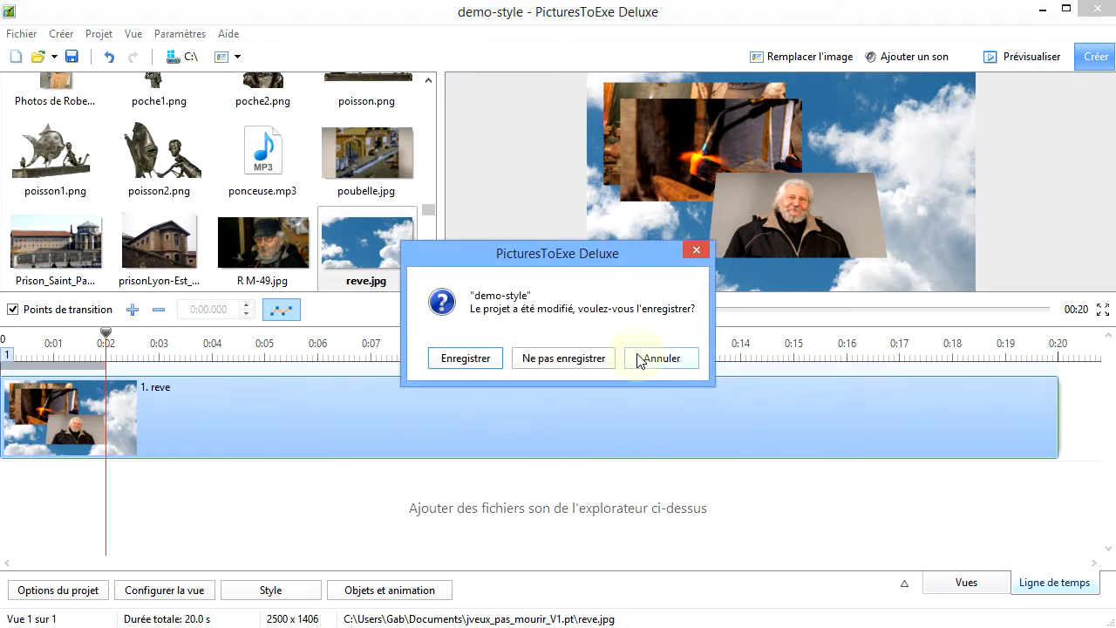
pyautogui.click(561, 364)
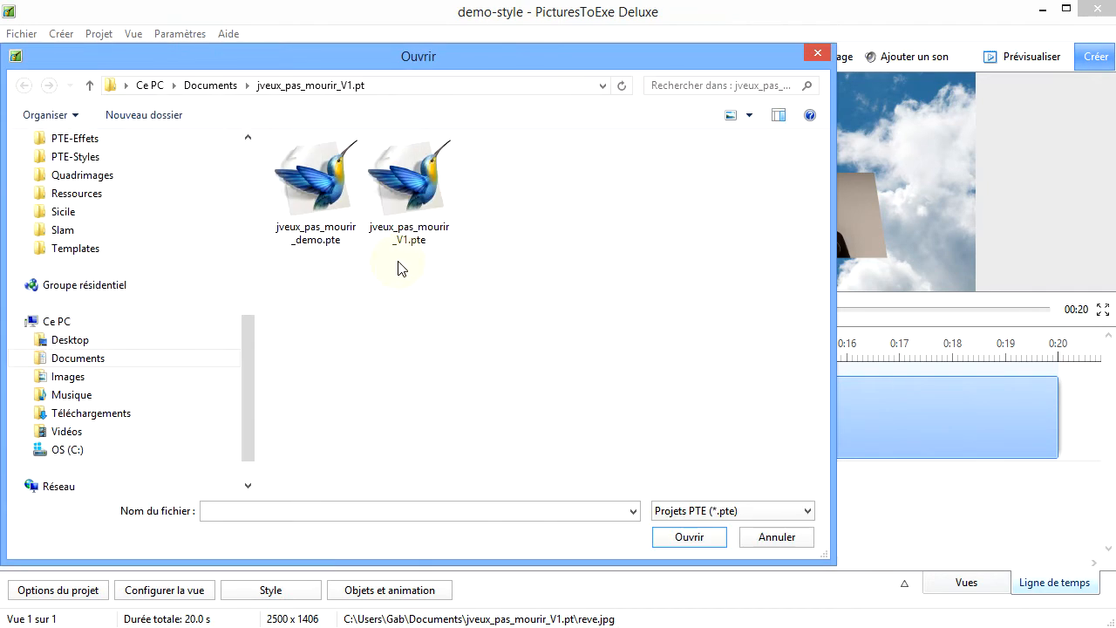
pyautogui.doubleClick(403, 178)
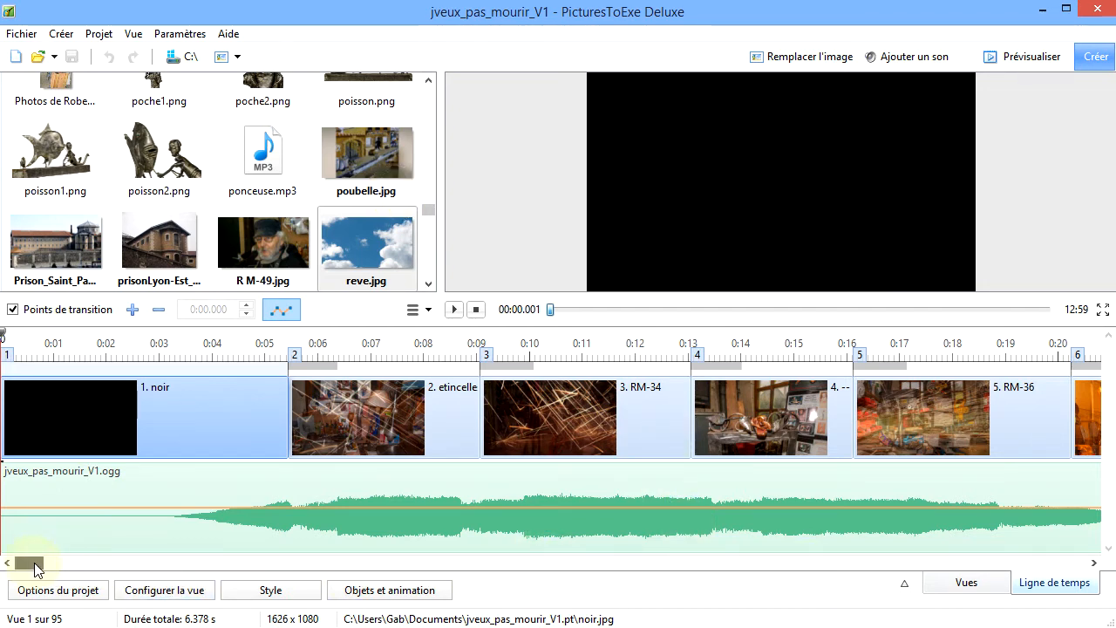
# Delete the video object overlaid on slide 75 in the objects and animation editor, and close the editor
pyautogui.moveTo(34, 562); pyautogui.dragTo(442, 547)
pyautogui.moveTo(442, 542); pyautogui.dragTo(795, 554)
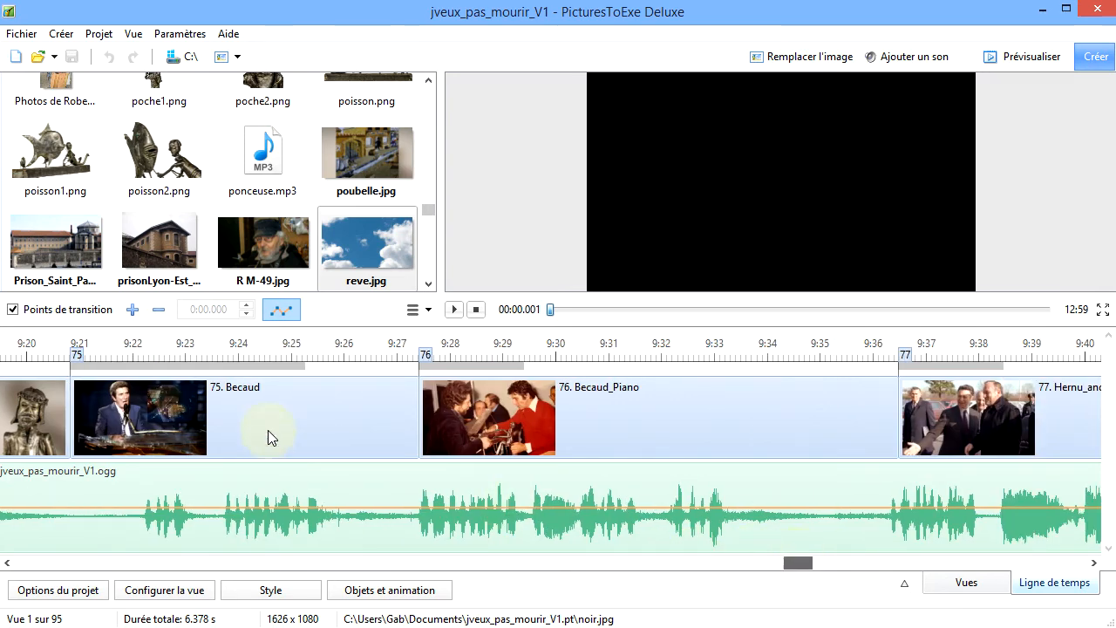
pyautogui.click(165, 415)
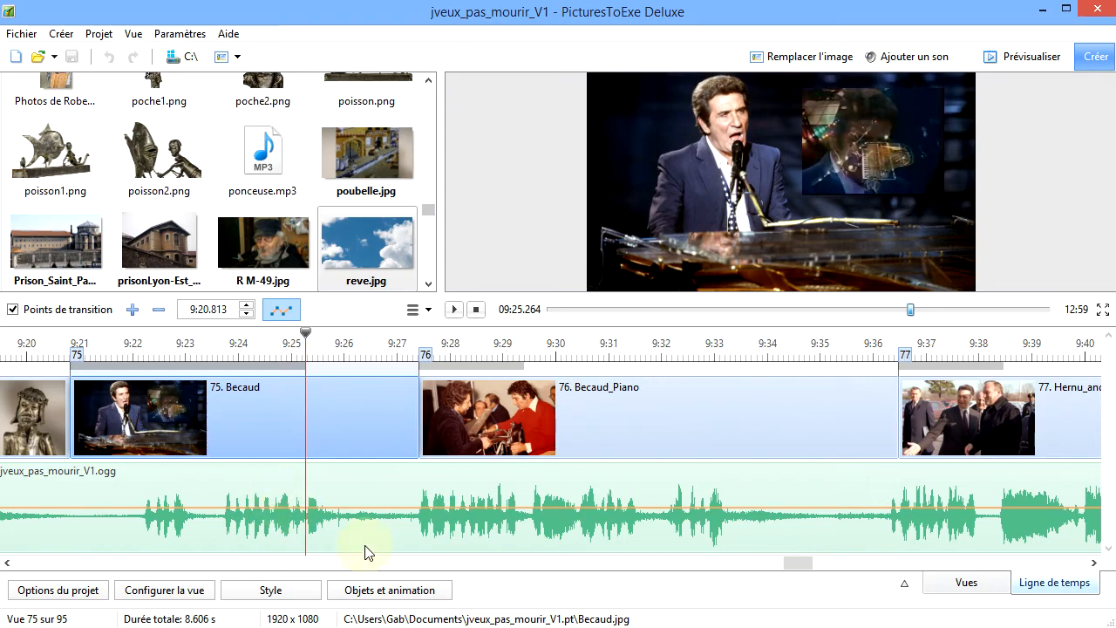
pyautogui.click(380, 590)
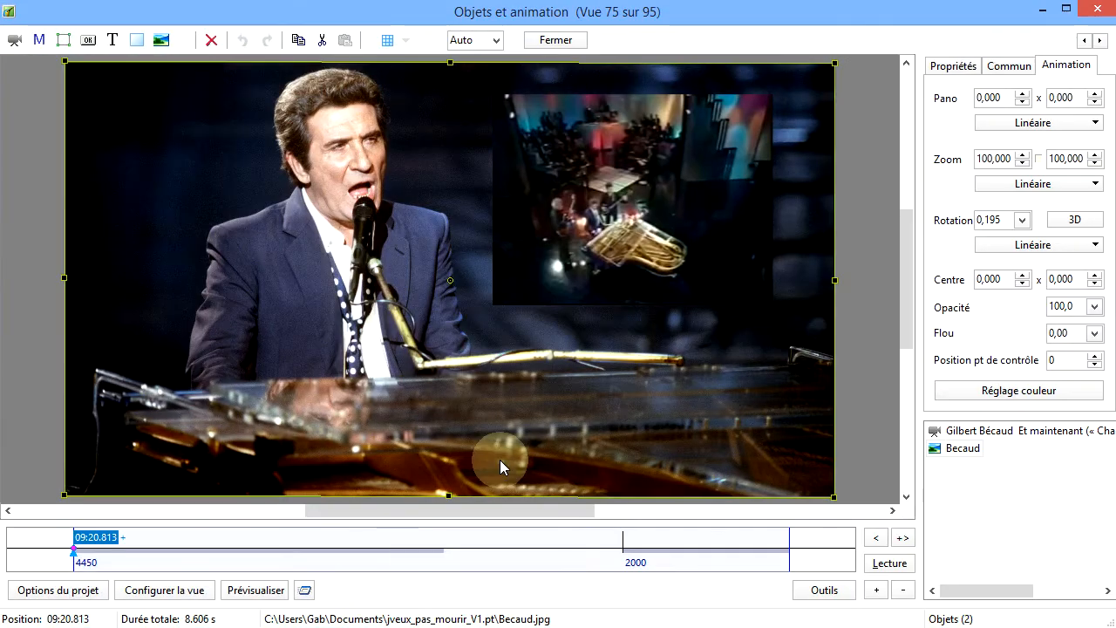
pyautogui.press('Delete')
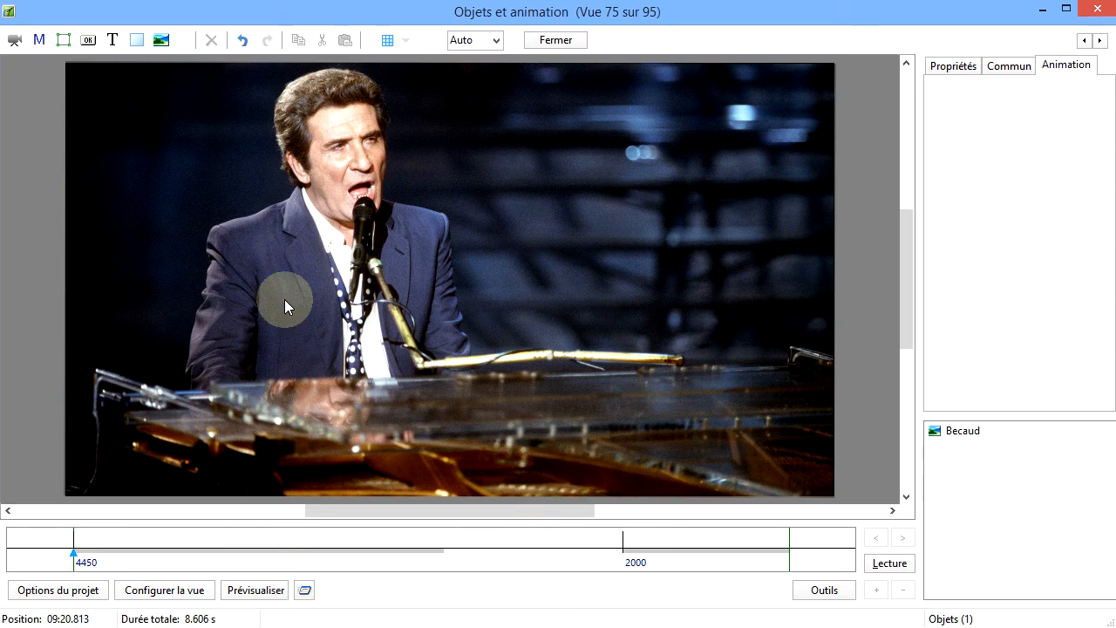
pyautogui.click(558, 40)
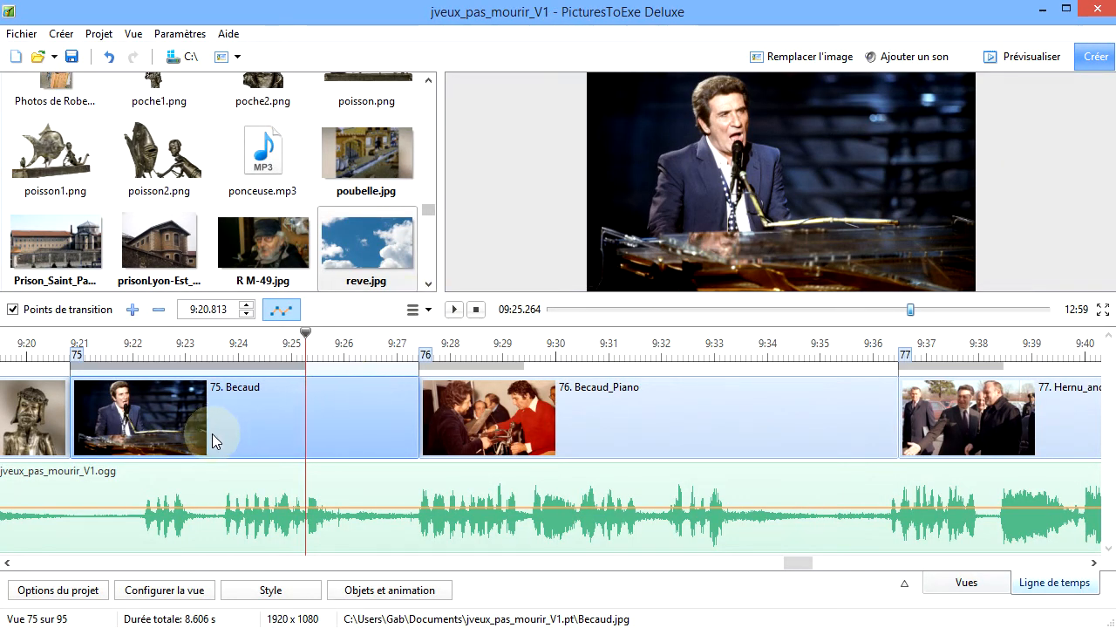
# Select slides 75 and 76 together, preview Demo-style on them, and close the style assistant without applying it
pyautogui.keyDown('ctrl'); pyautogui.click(475, 425); pyautogui.keyUp('ctrl')
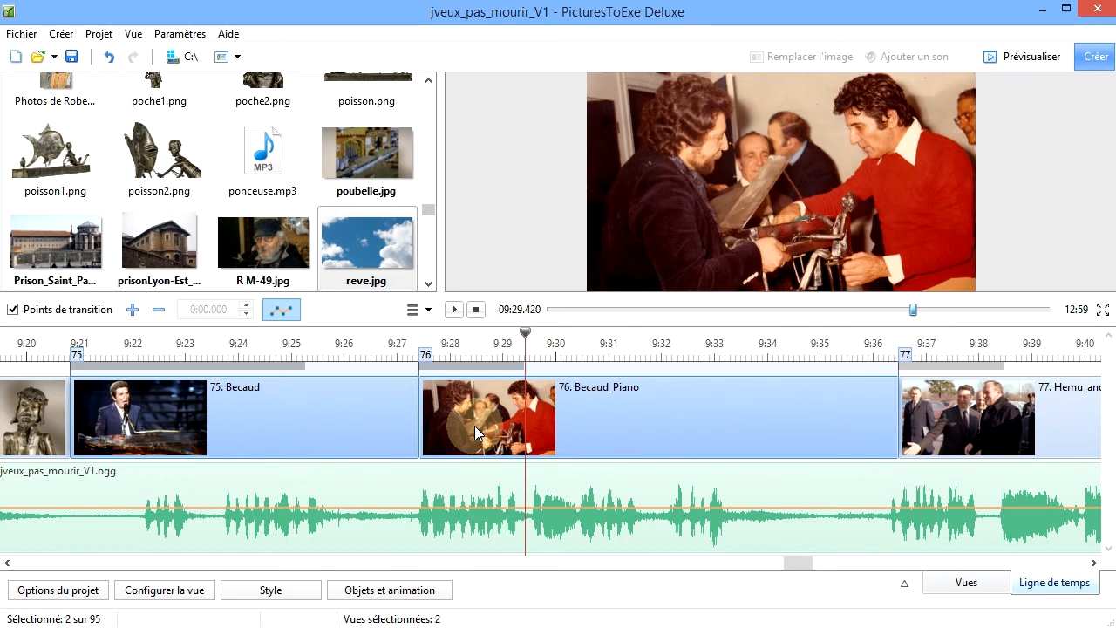
pyautogui.click(273, 597)
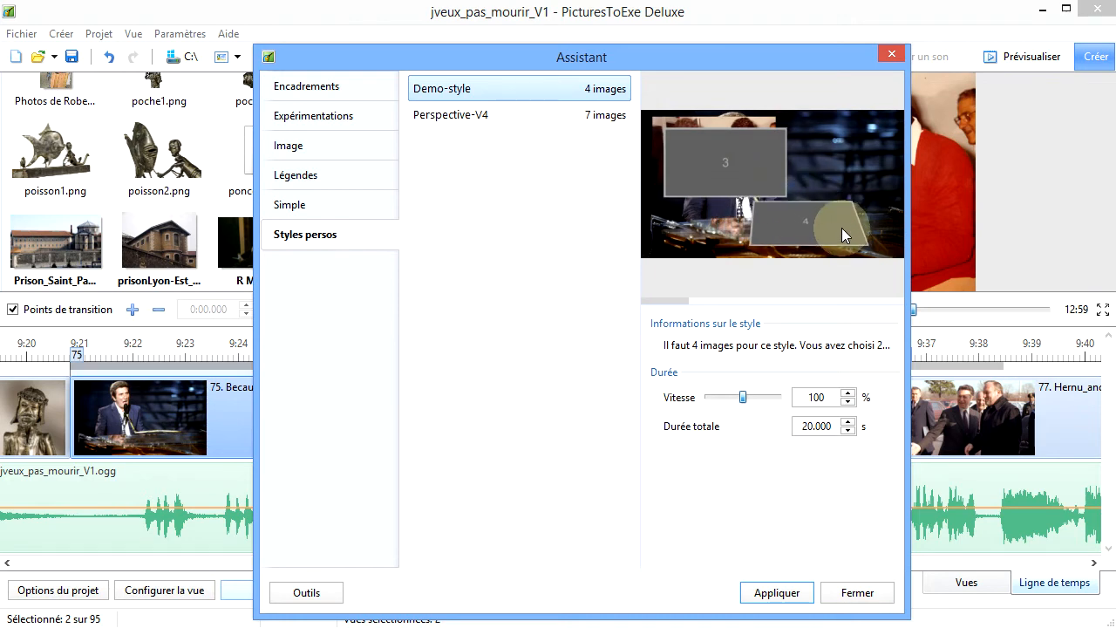
pyautogui.click(861, 600)
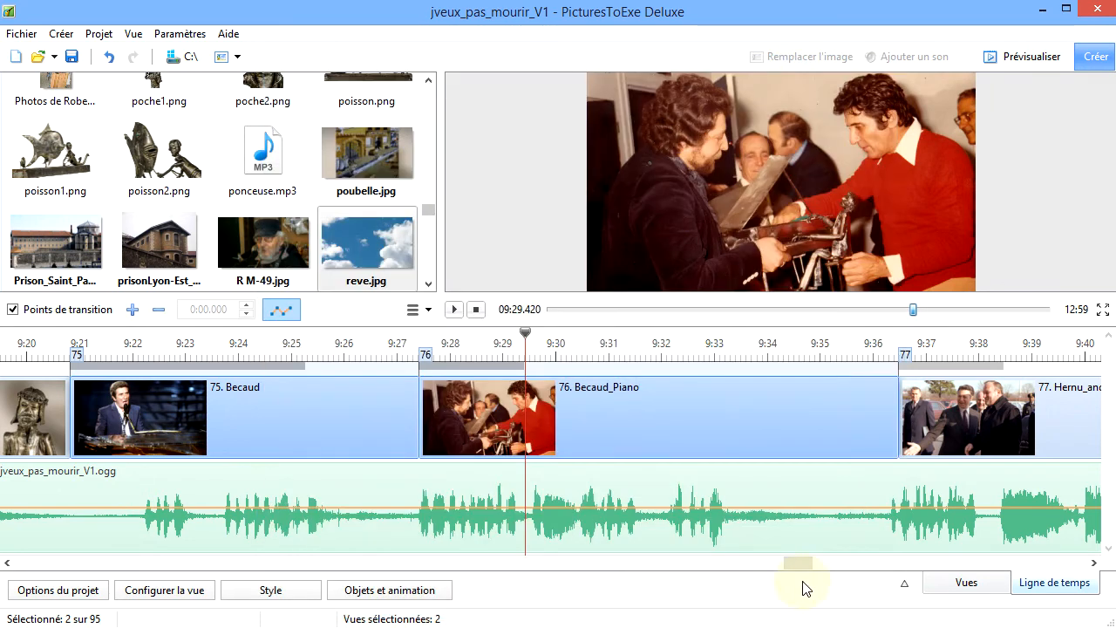
# Extend the selection to slides 75 through 78 and apply Demo-style to them at a speed of 191 %
pyautogui.moveTo(807, 571); pyautogui.dragTo(814, 571)
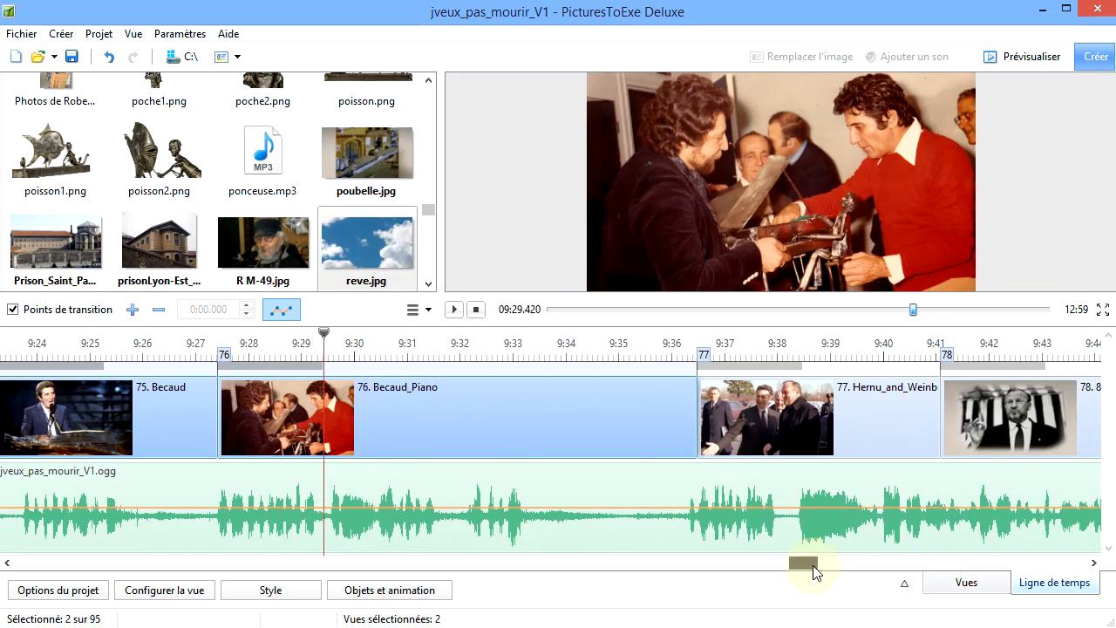
pyautogui.click(984, 403)
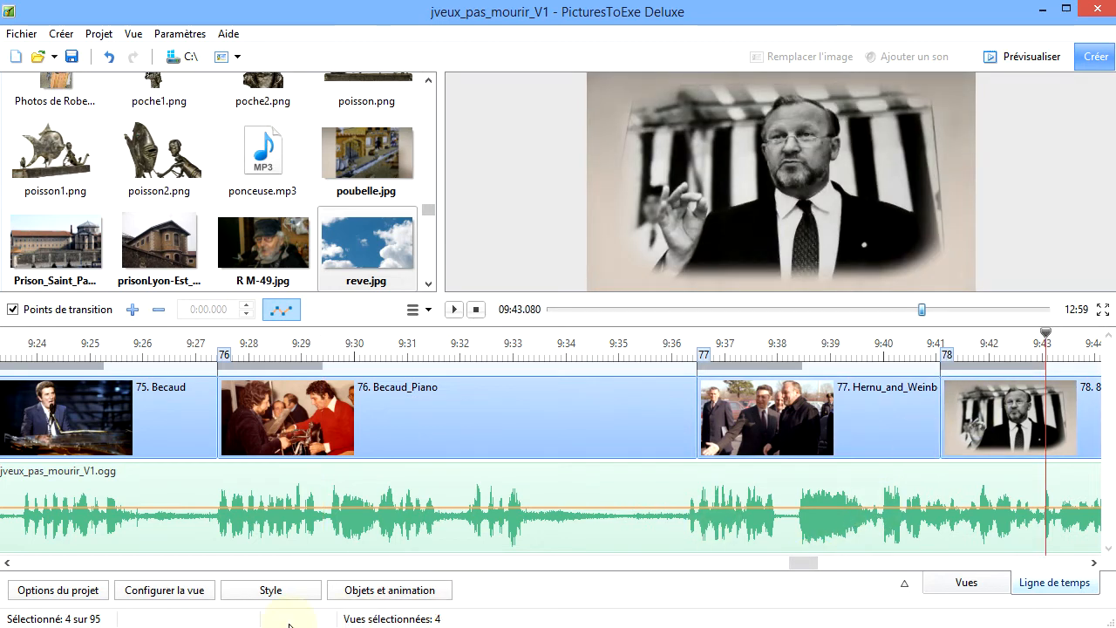
pyautogui.click(262, 591)
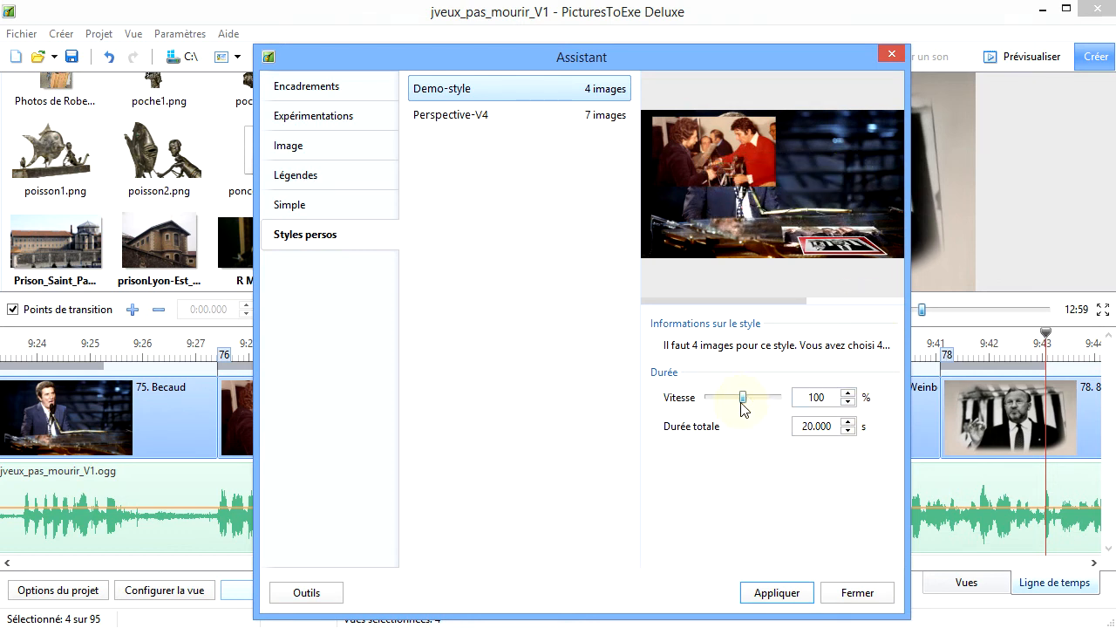
pyautogui.moveTo(742, 404); pyautogui.dragTo(754, 404)
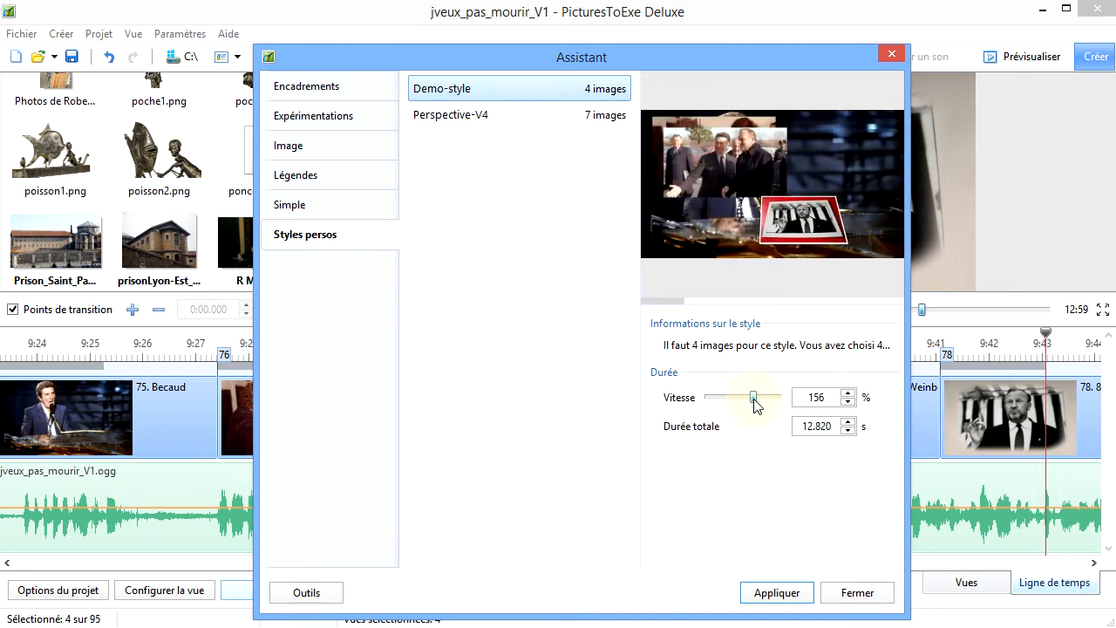
pyautogui.moveTo(754, 404); pyautogui.dragTo(761, 406)
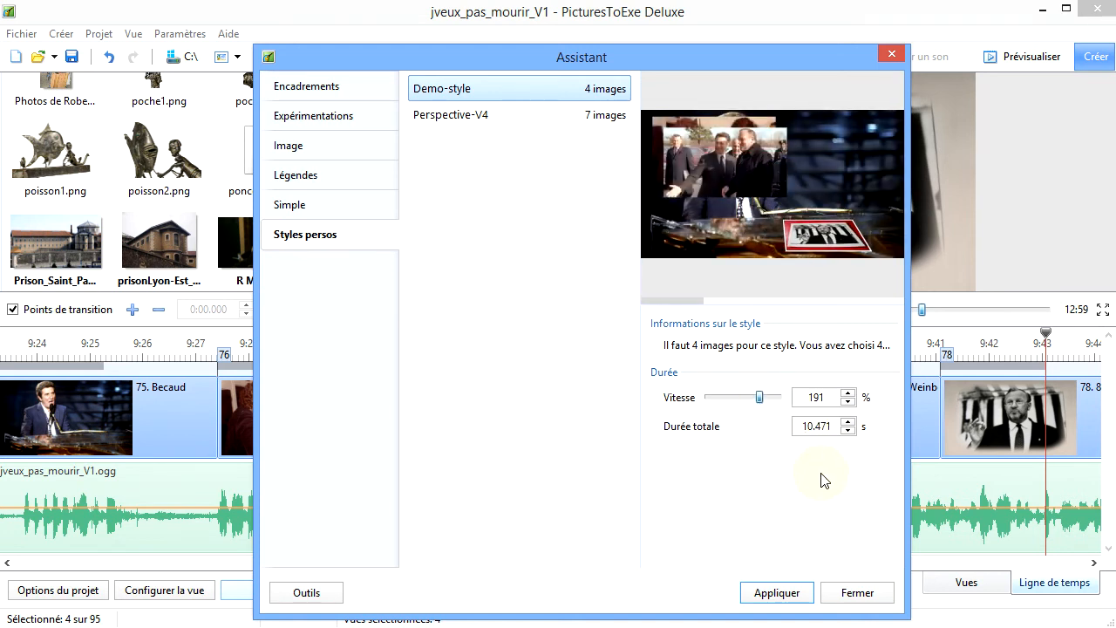
pyautogui.click(790, 593)
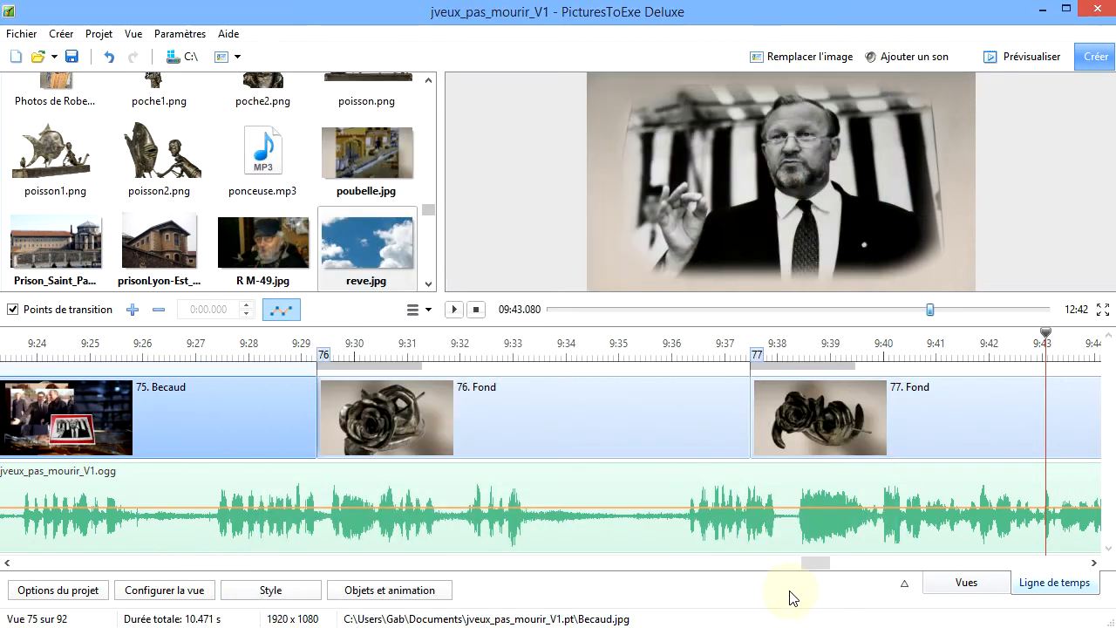
# Play the project from just before slide 75 to check the styled slide's animation, and stop playback
pyautogui.moveTo(807, 571); pyautogui.dragTo(802, 571)
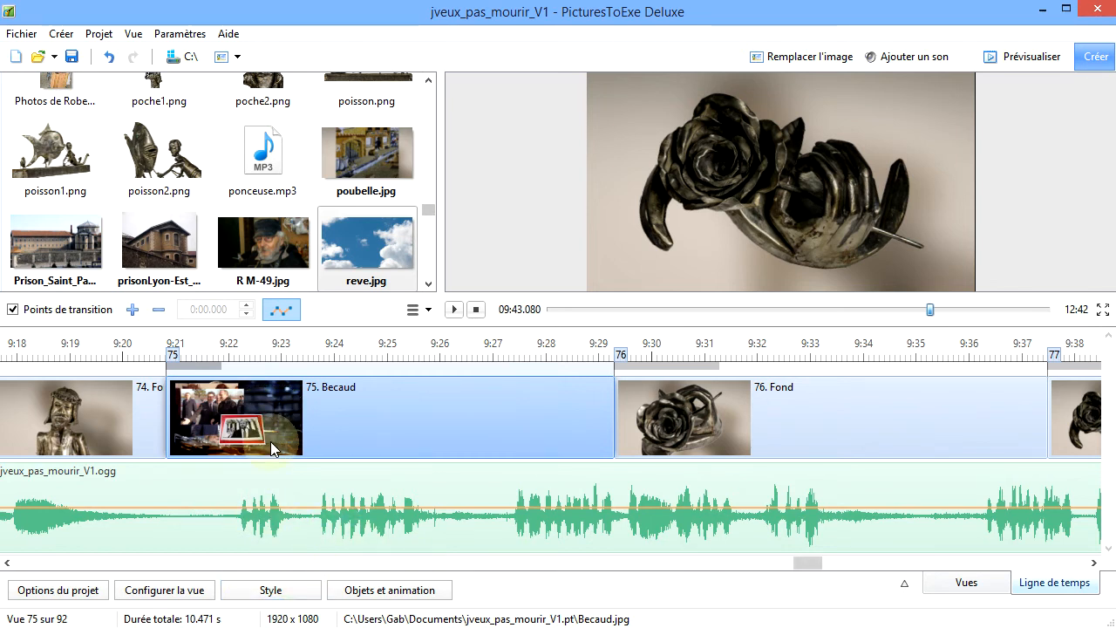
pyautogui.click(152, 366)
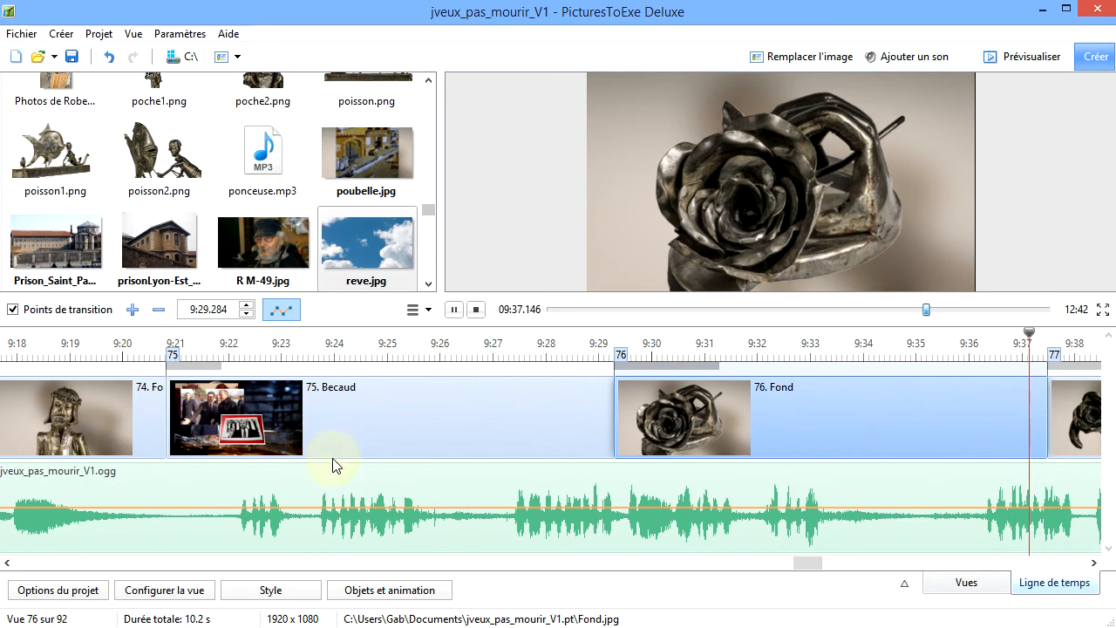
pyautogui.click(476, 310)
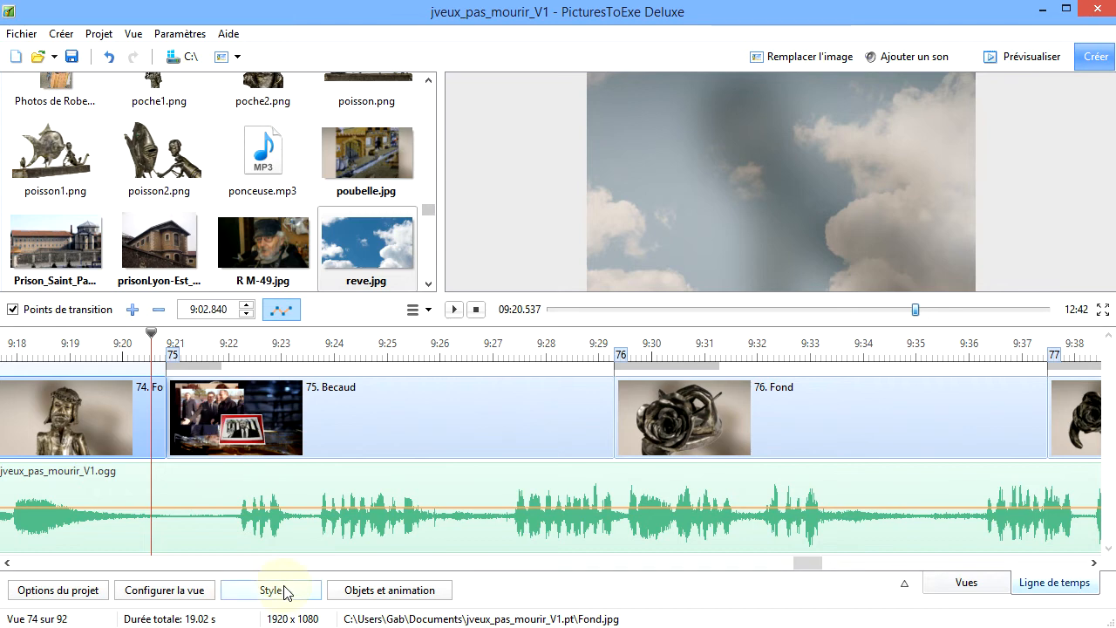
# Export Demo-style from the style assistant for slide 75 as Demo-style.ptestyle in the OneDrive PTE-Styles folder
pyautogui.click(270, 413)
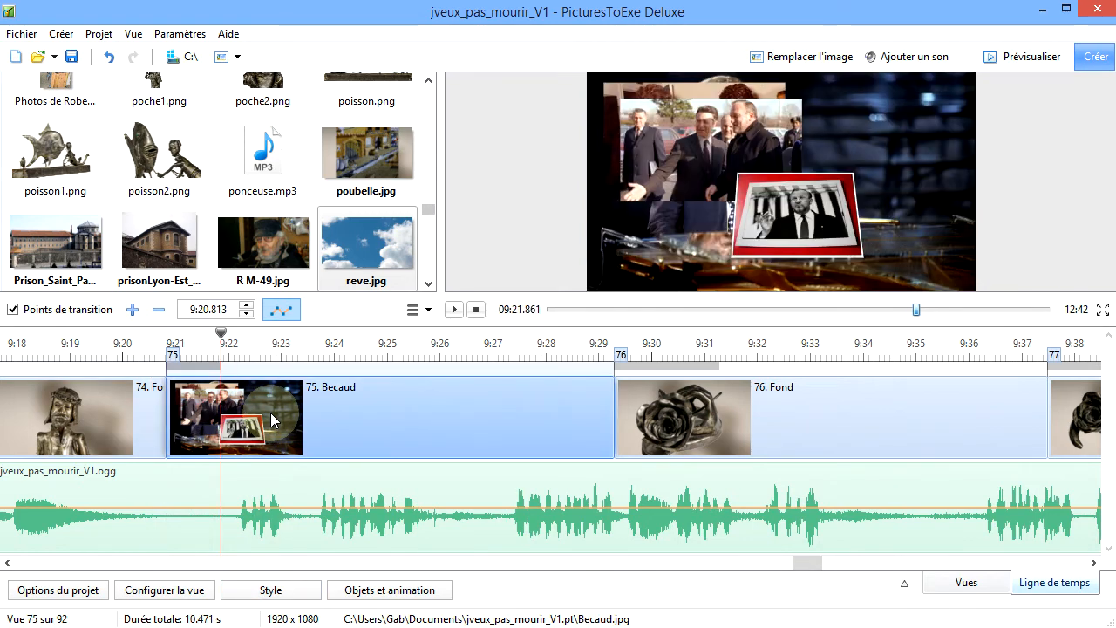
pyautogui.click(273, 591)
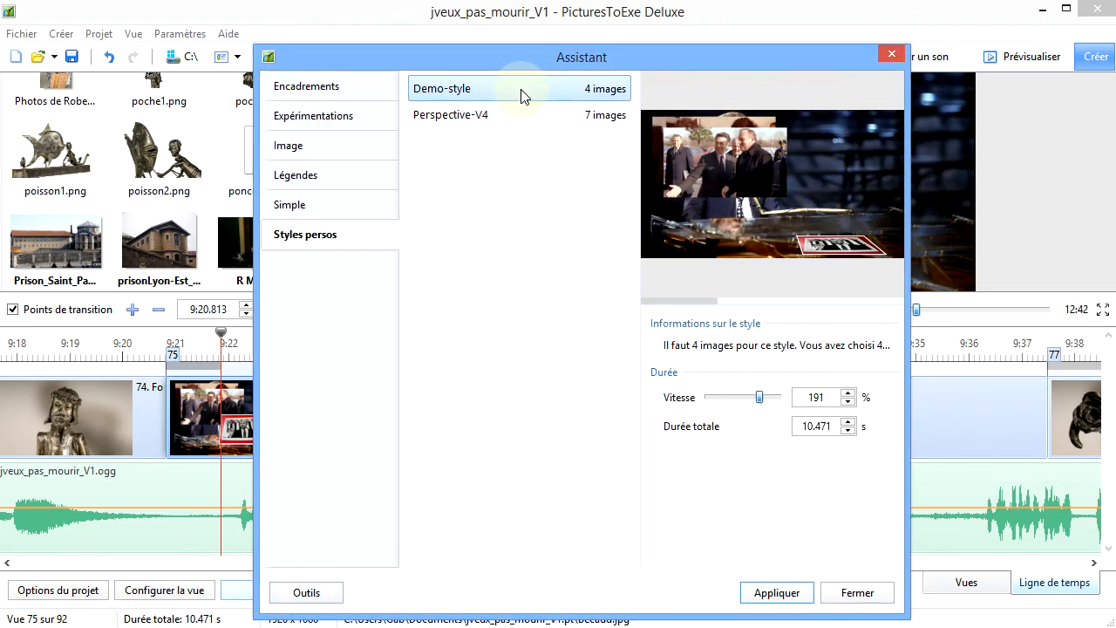
pyautogui.click(303, 596)
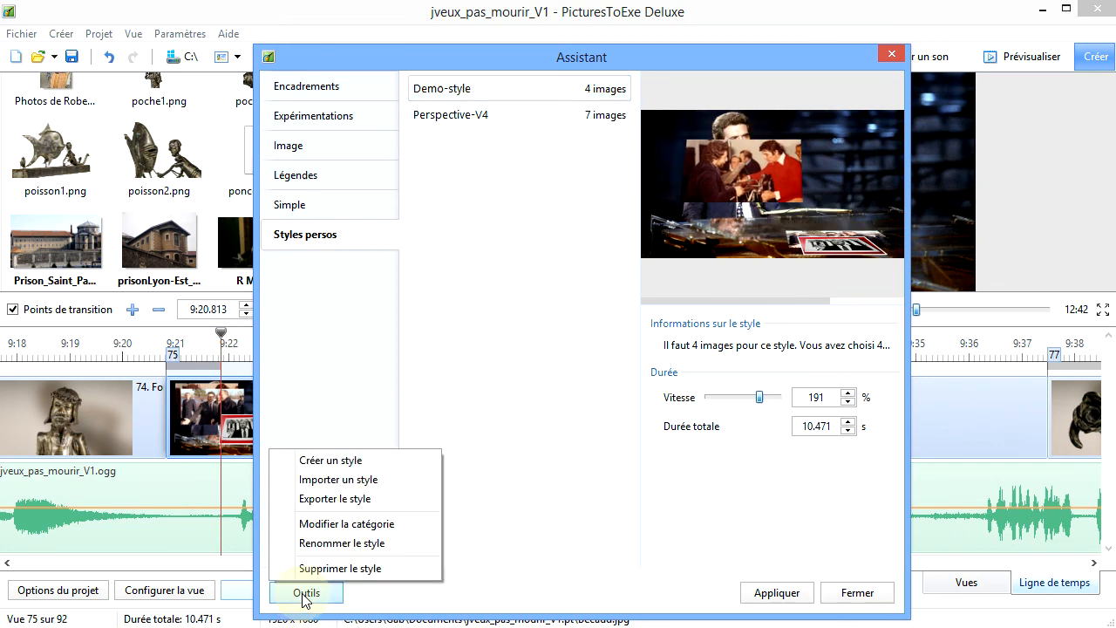
pyautogui.click(353, 504)
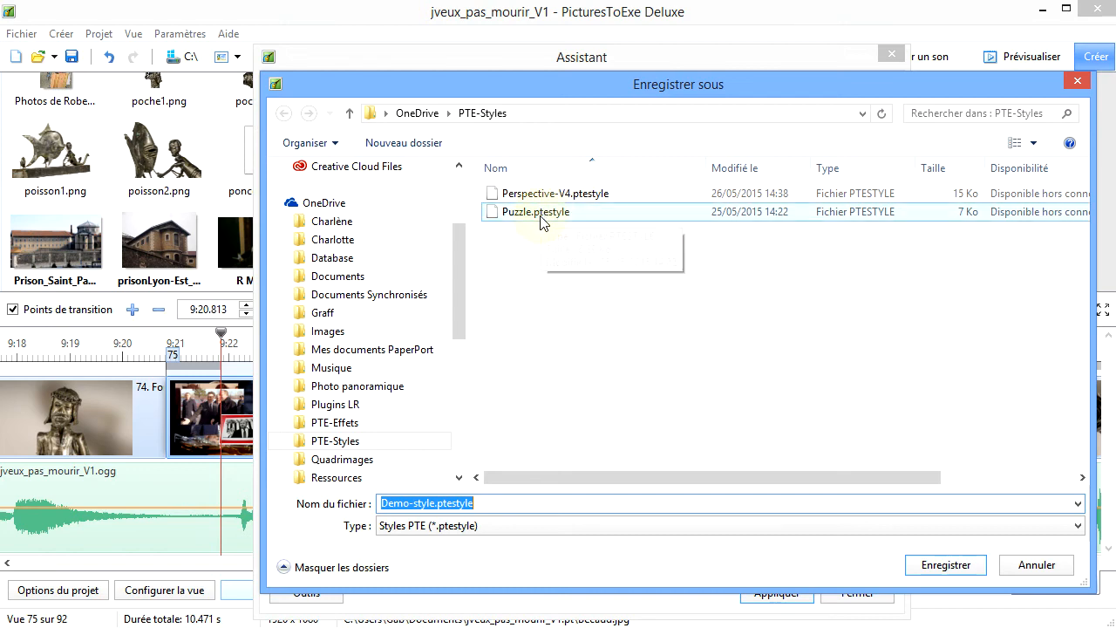
pyautogui.click(950, 568)
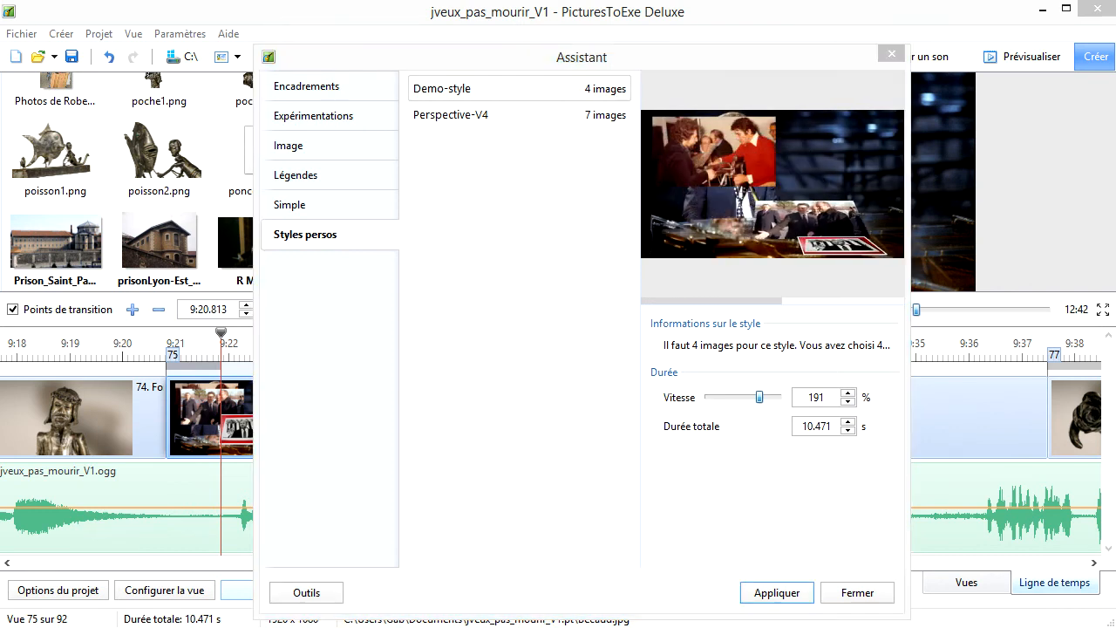
# Review the assistant's options for importing, recategorizing, renaming and deleting styles, and close it without applying anything
pyautogui.click(325, 600)
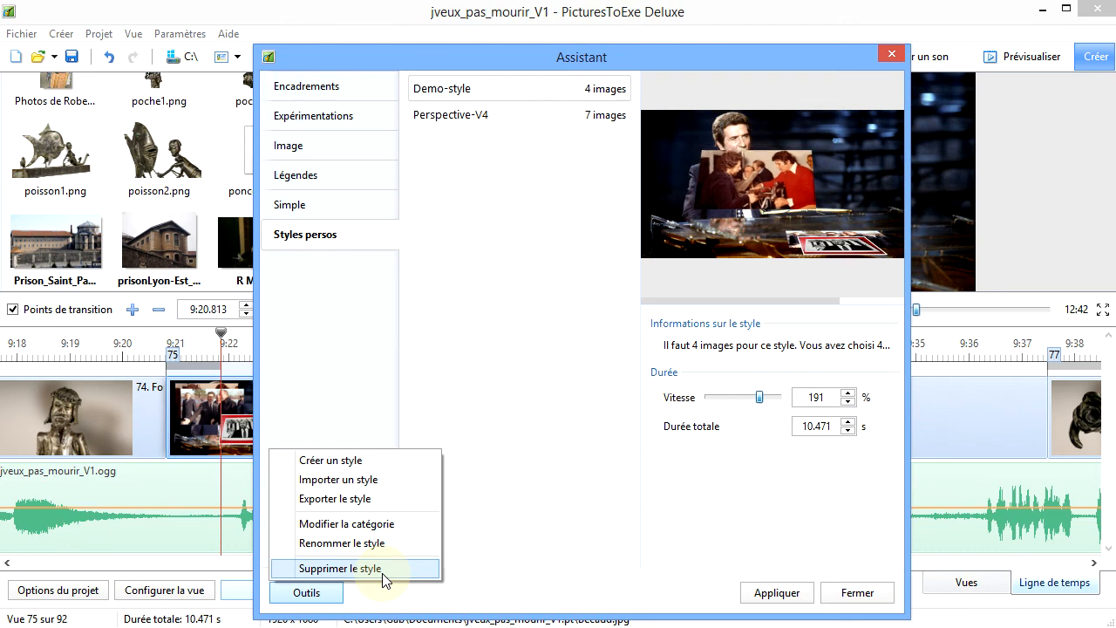
pyautogui.click(523, 521)
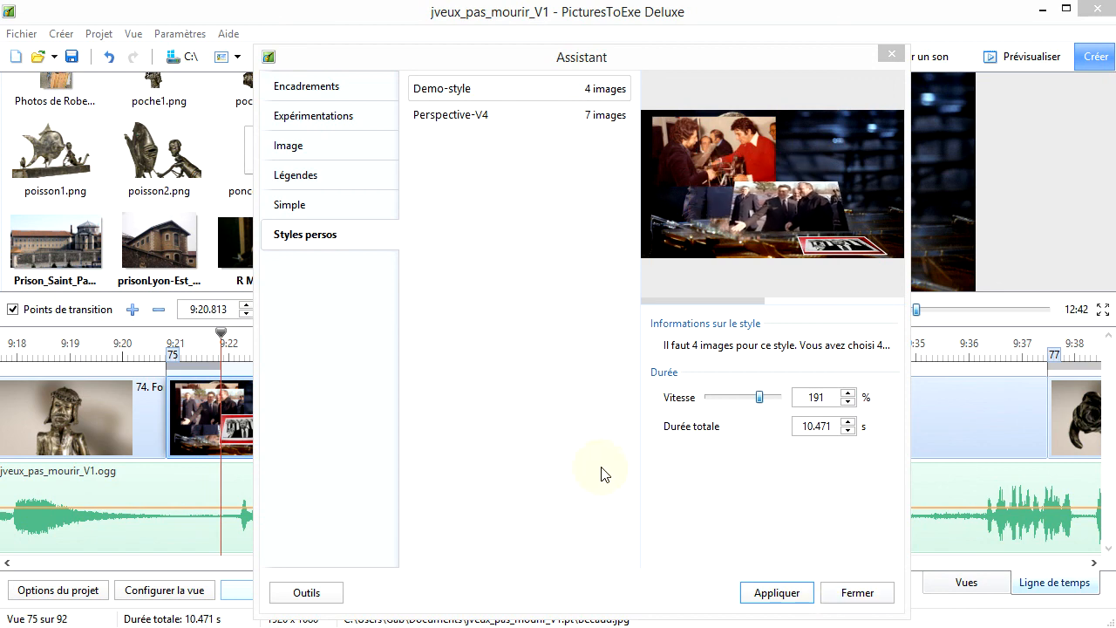
pyautogui.click(857, 598)
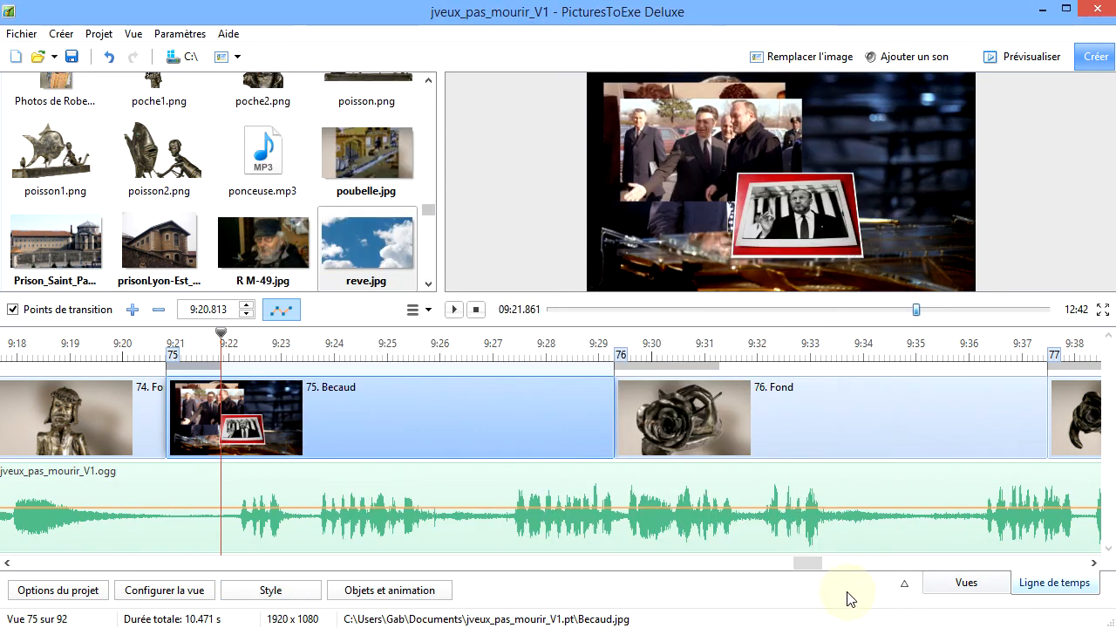